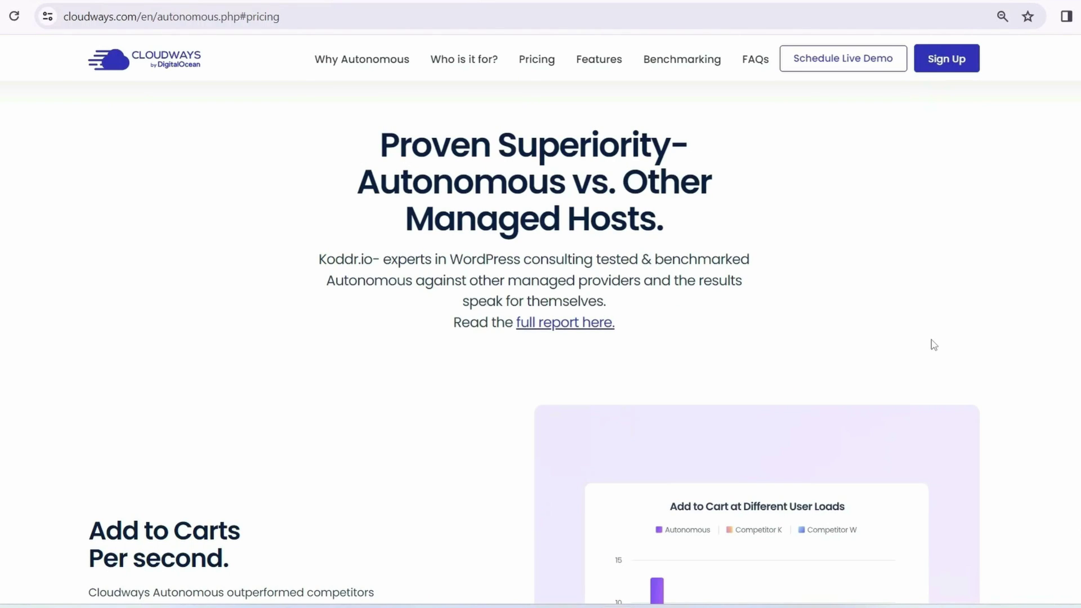
- Review the benchmark charts comparing Autonomous with other managed hosts on add-to-carts, checkouts and average response times
scroll(932, 344, down, 2)
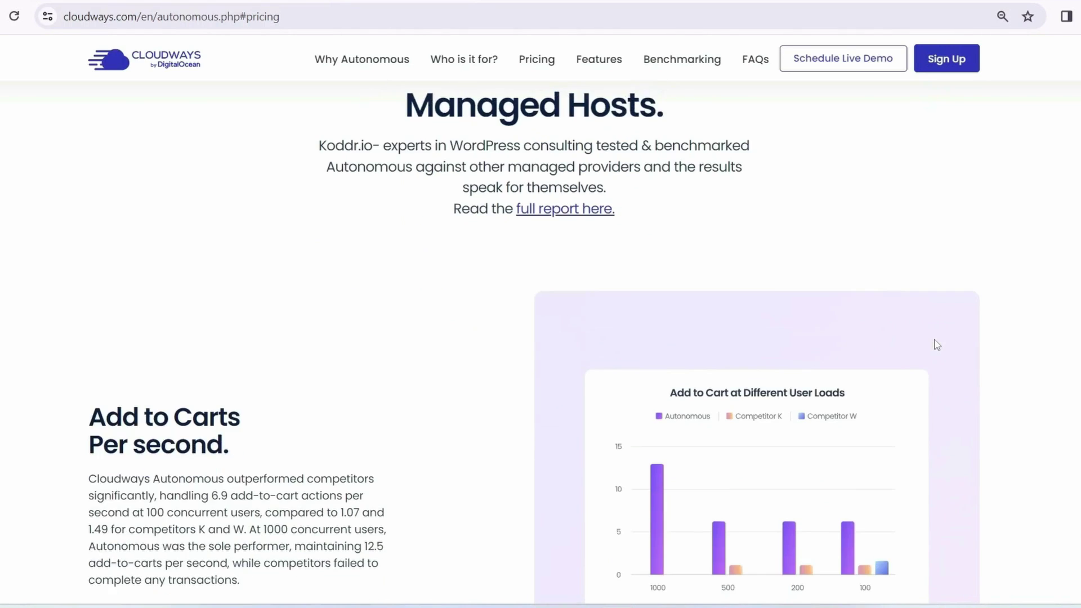
scroll(936, 343, down, 4)
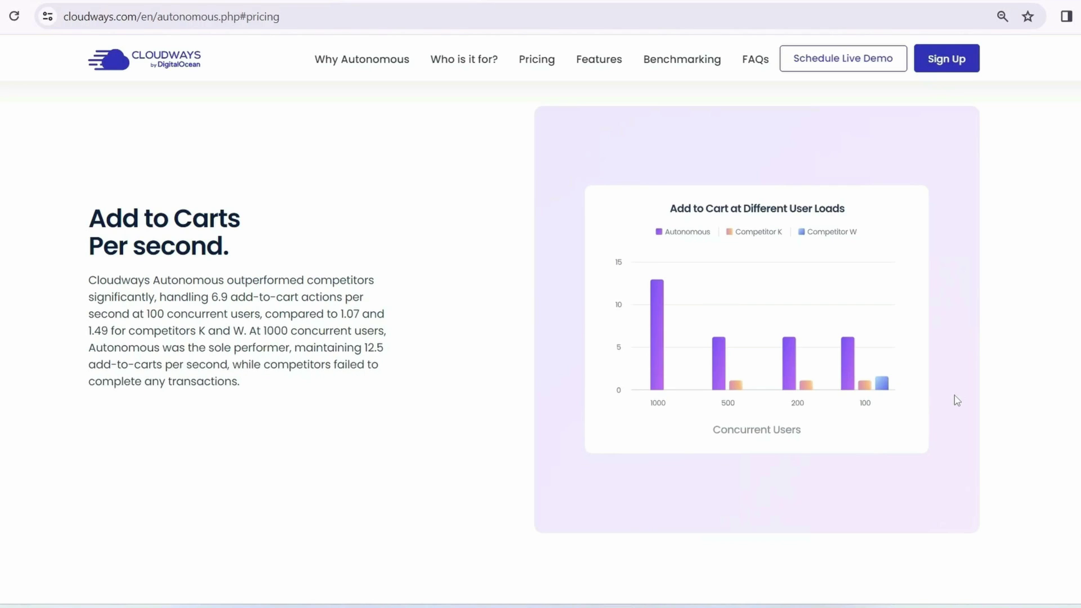
scroll(938, 383, down, 2)
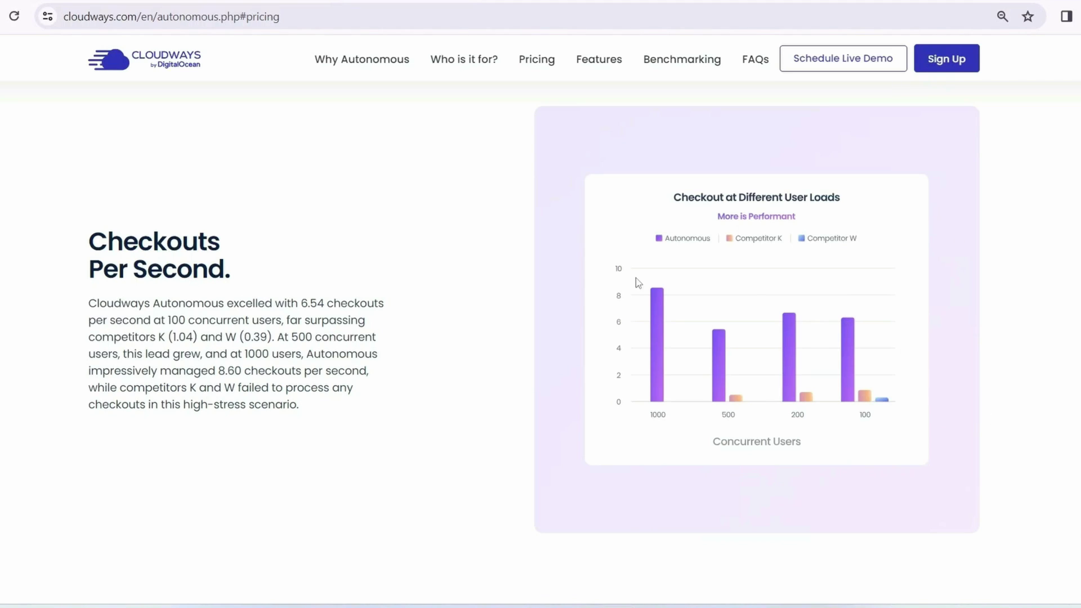
scroll(1036, 373, down, 2)
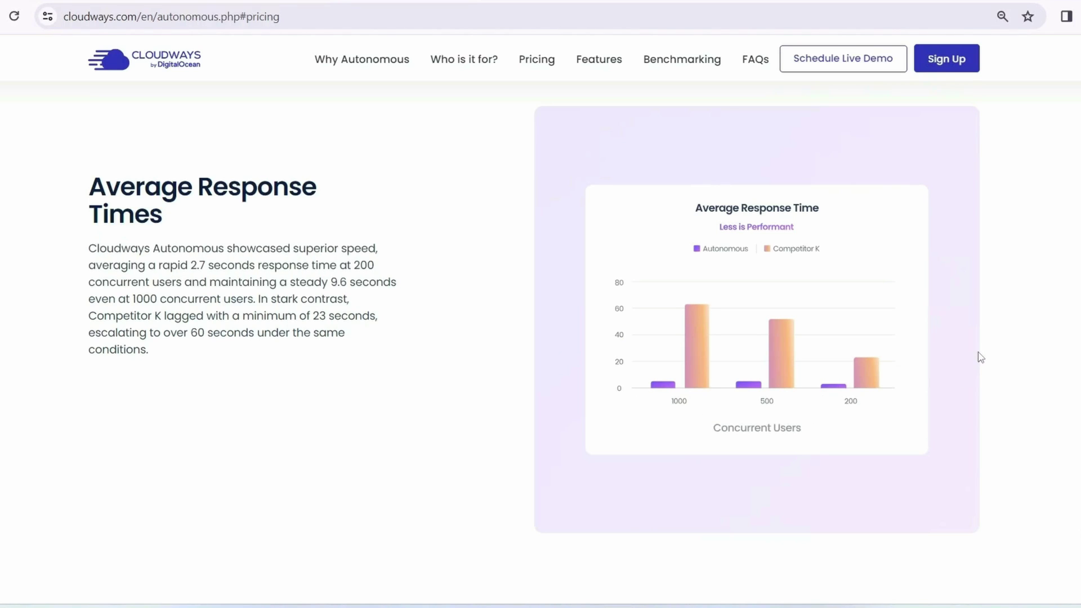
scroll(980, 357, down, 5)
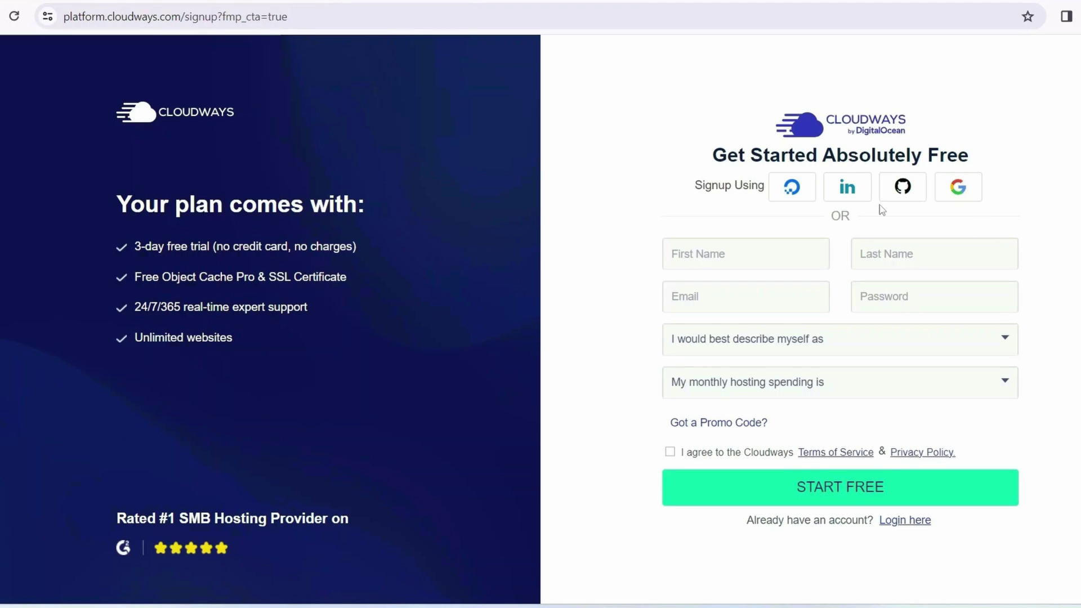
- Open the promo code entry on the signup form, and submit the login for the existing Cloudways account
click(734, 426)
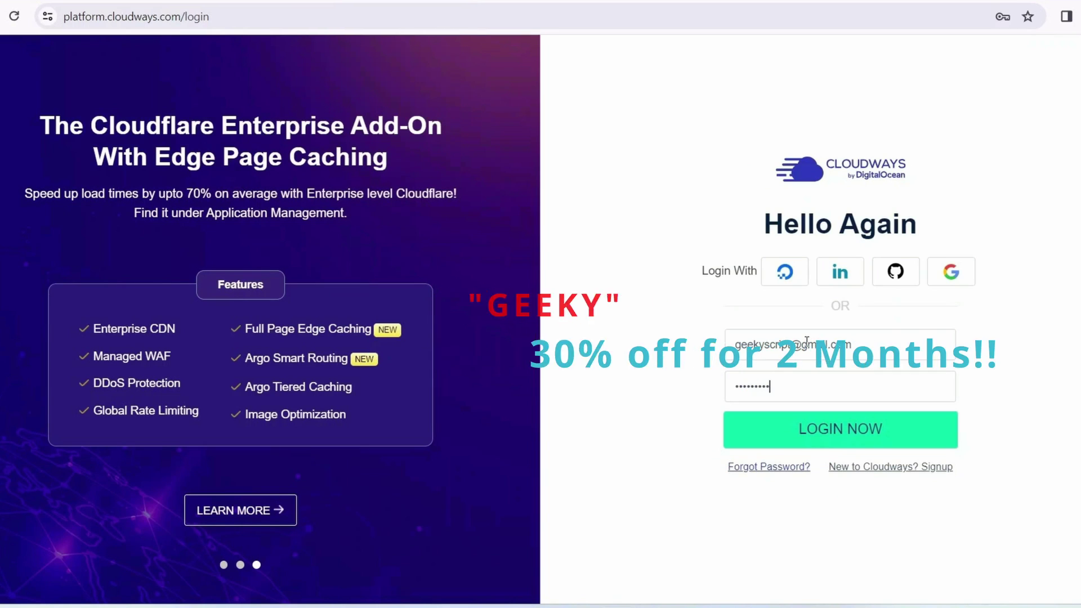
key(Return)
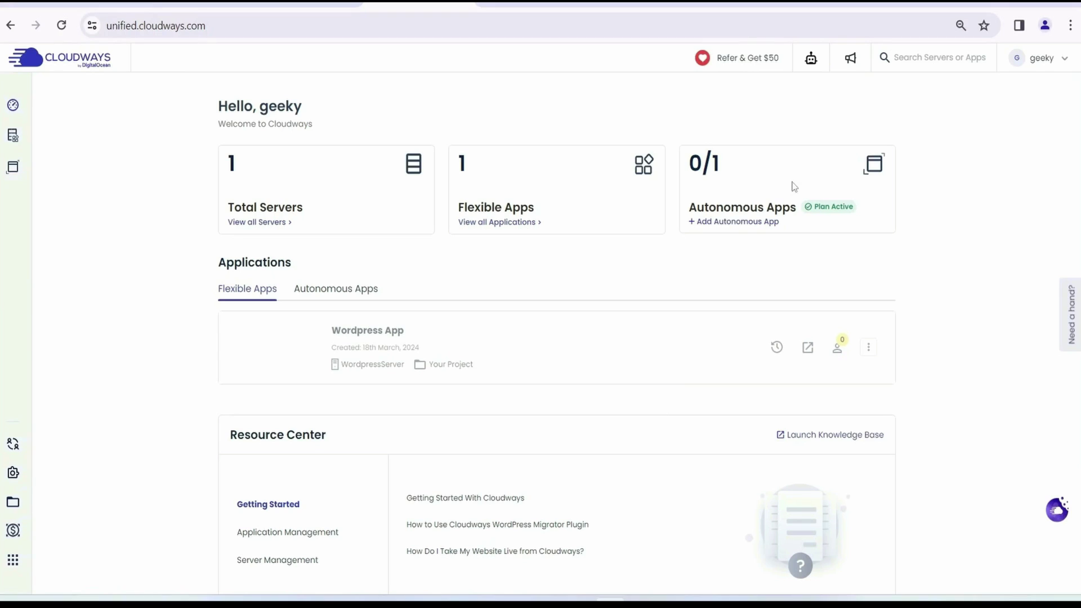
- Start adding an Autonomous application and name it DemoApp
click(732, 225)
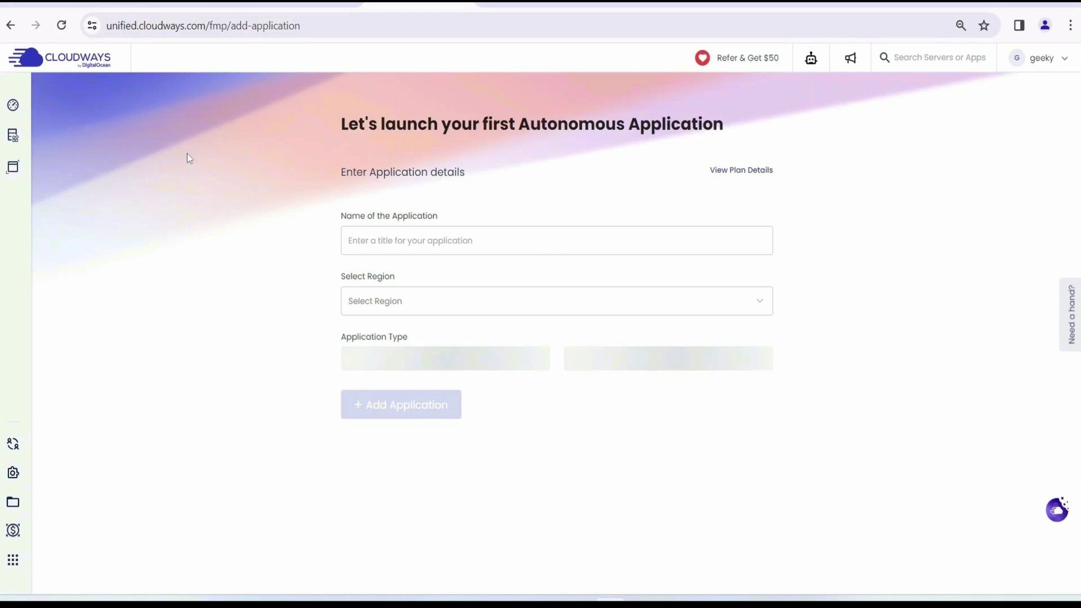
drag(336, 126, 838, 124)
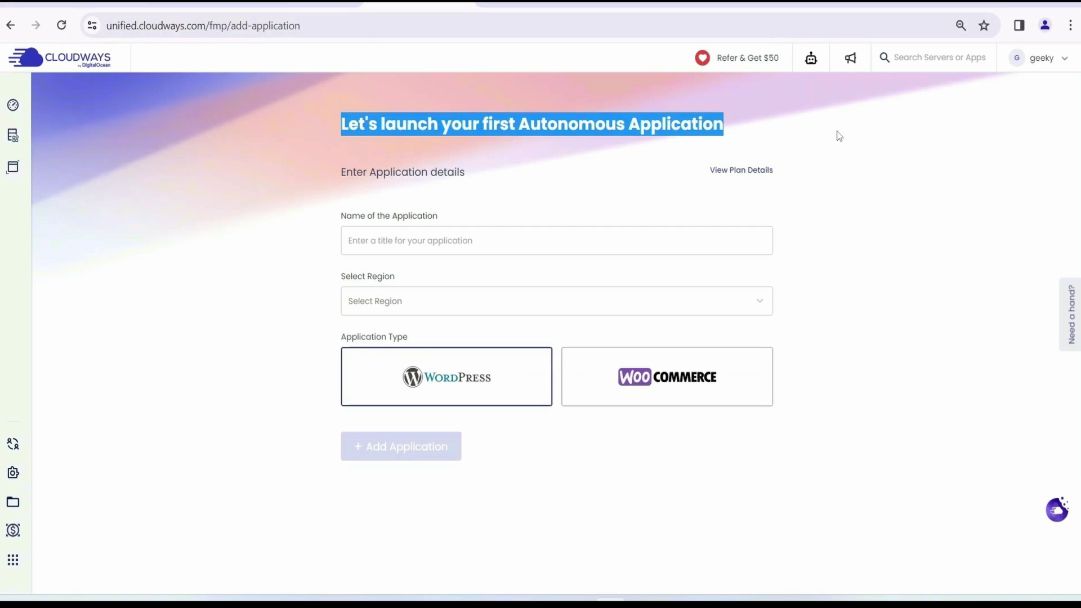
click(485, 221)
click(445, 237)
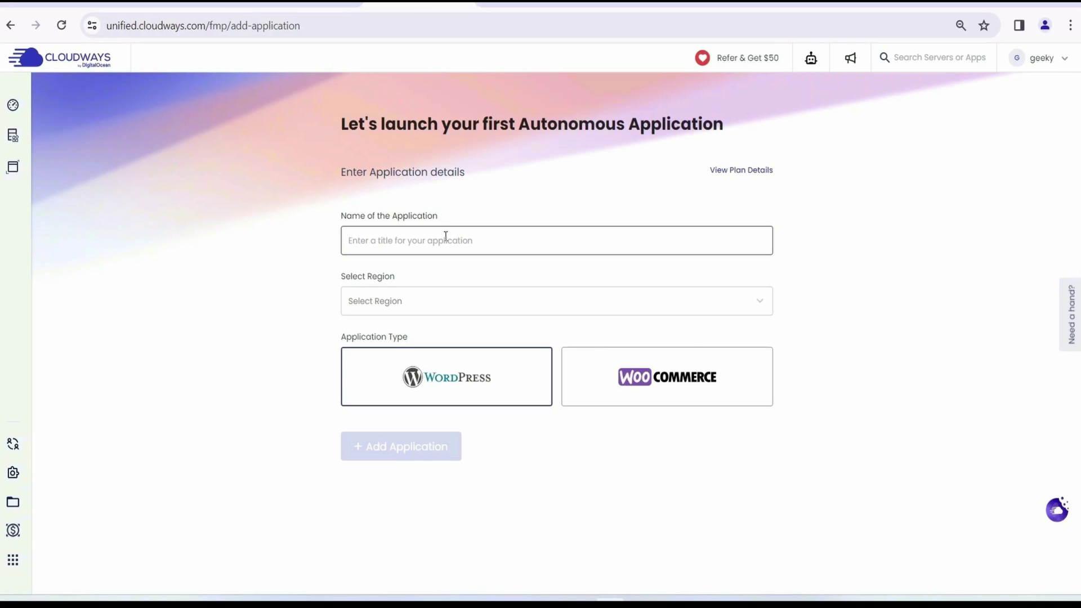
text(DemoApp)
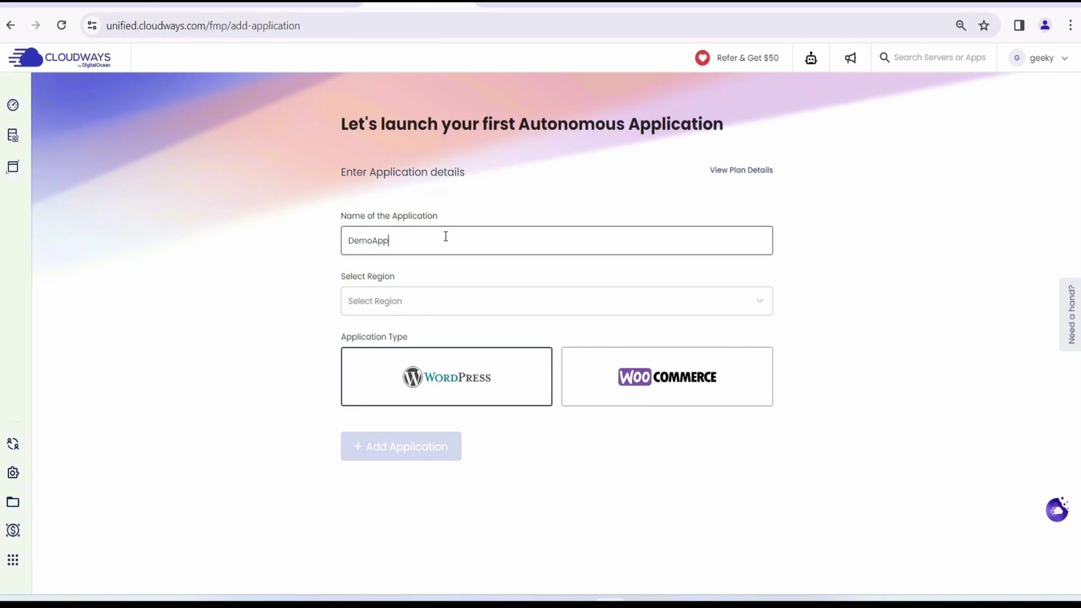
- Set the region to Singapore and the application type to WordPress, and add the application
click(454, 303)
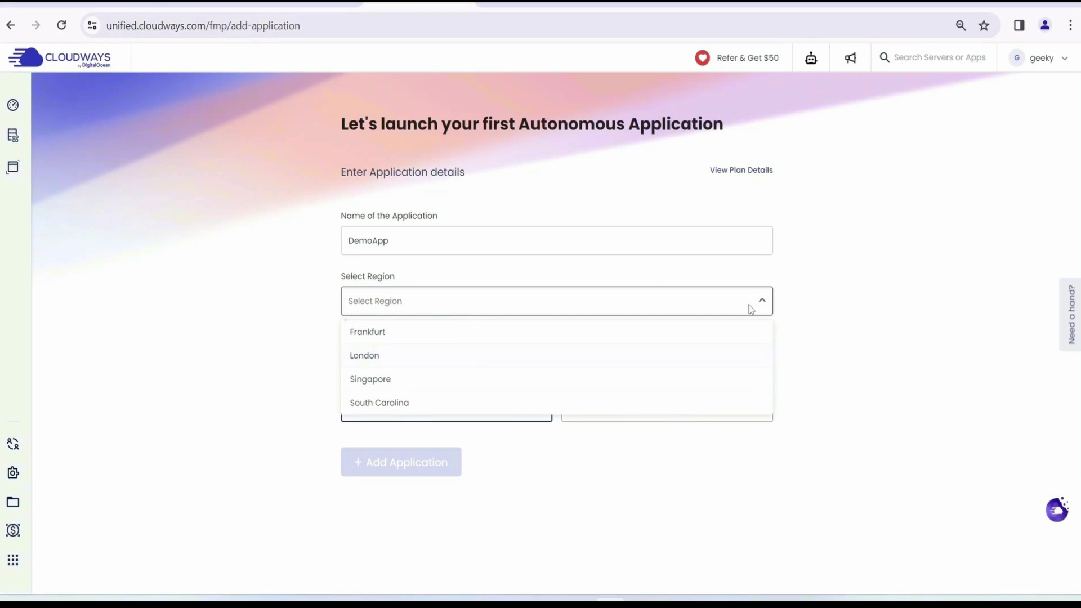
click(410, 380)
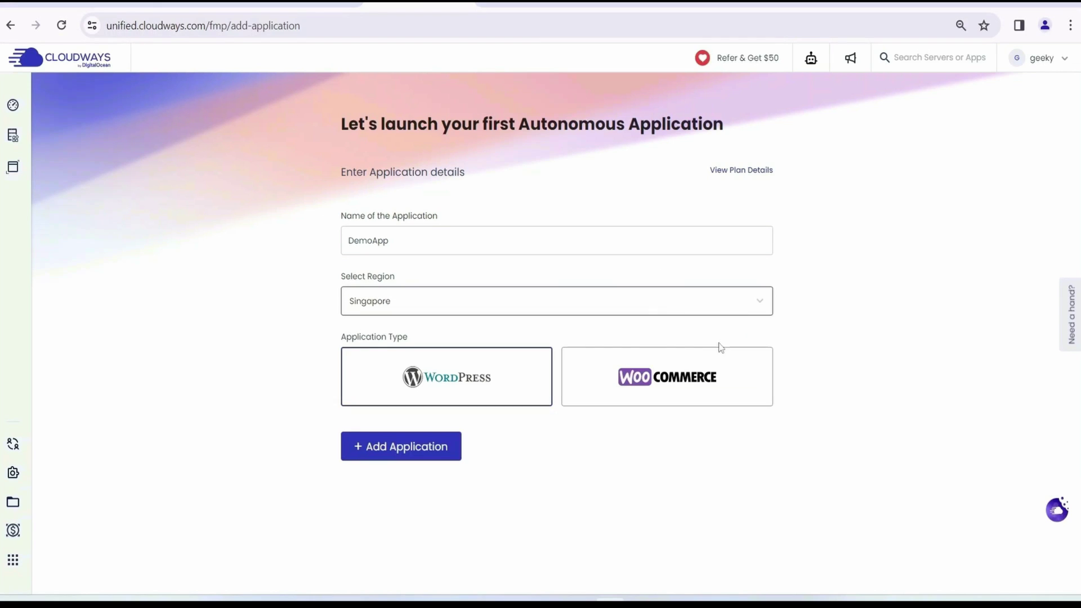
click(414, 383)
click(440, 386)
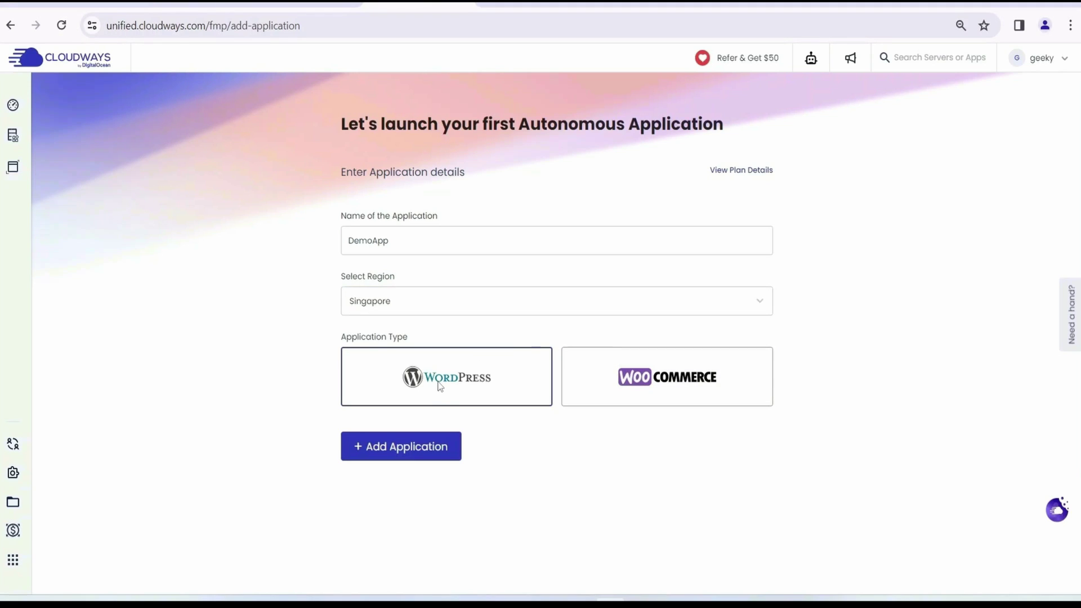
click(386, 445)
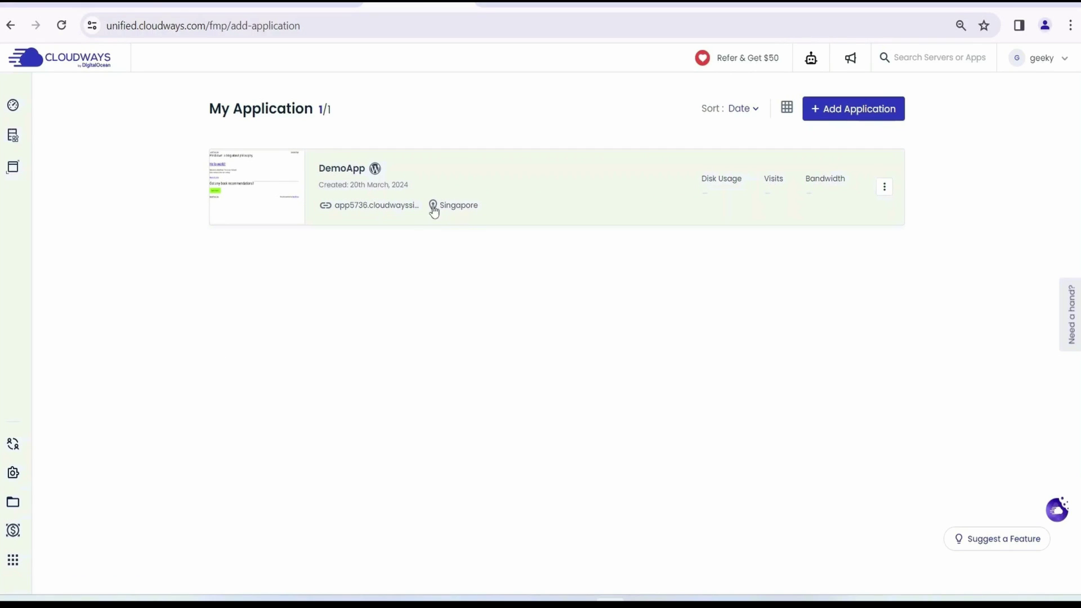
- Open DemoApp's live site from its application link and look through the default WordPress page
click(361, 210)
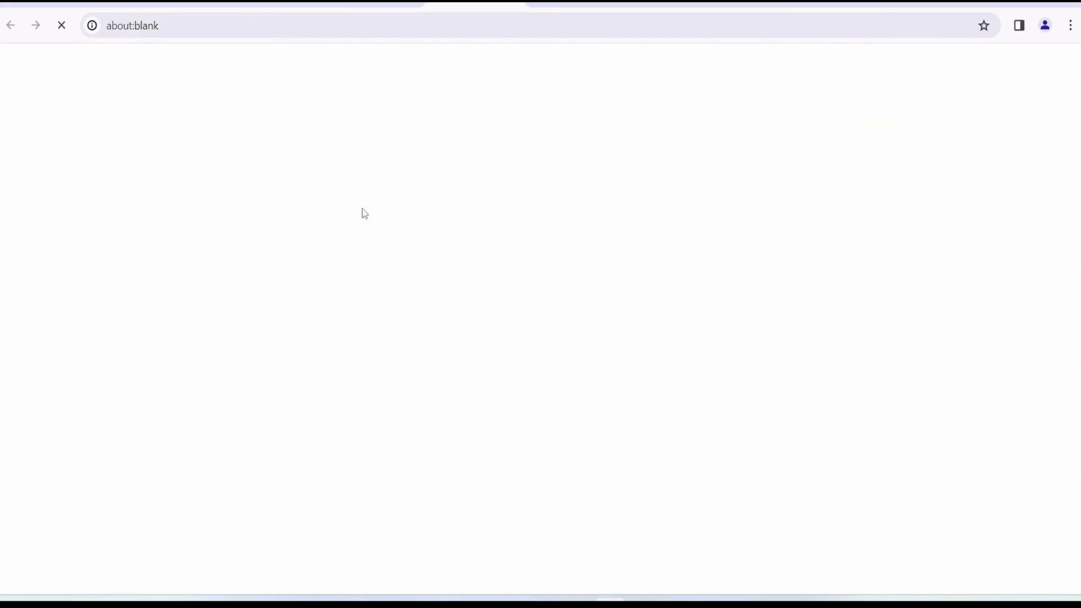
drag(125, 353, 388, 362)
click(423, 363)
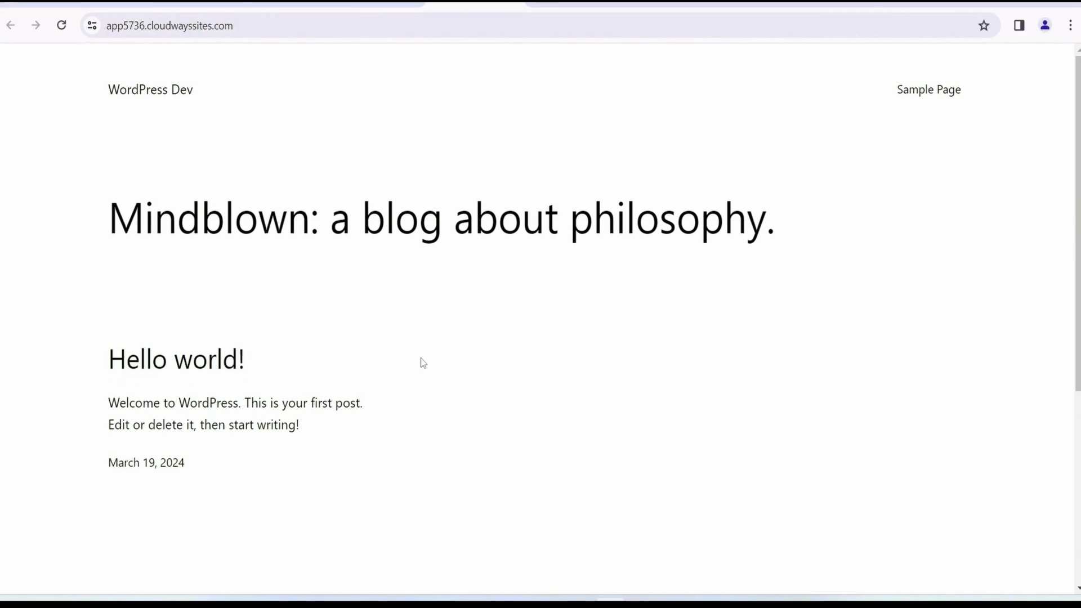
scroll(420, 348, down, 5)
scroll(420, 348, up, 5)
- Return to the Cloudways dashboard, open DemoApp's management page and view its Domain Management access settings
click(388, 3)
click(562, 191)
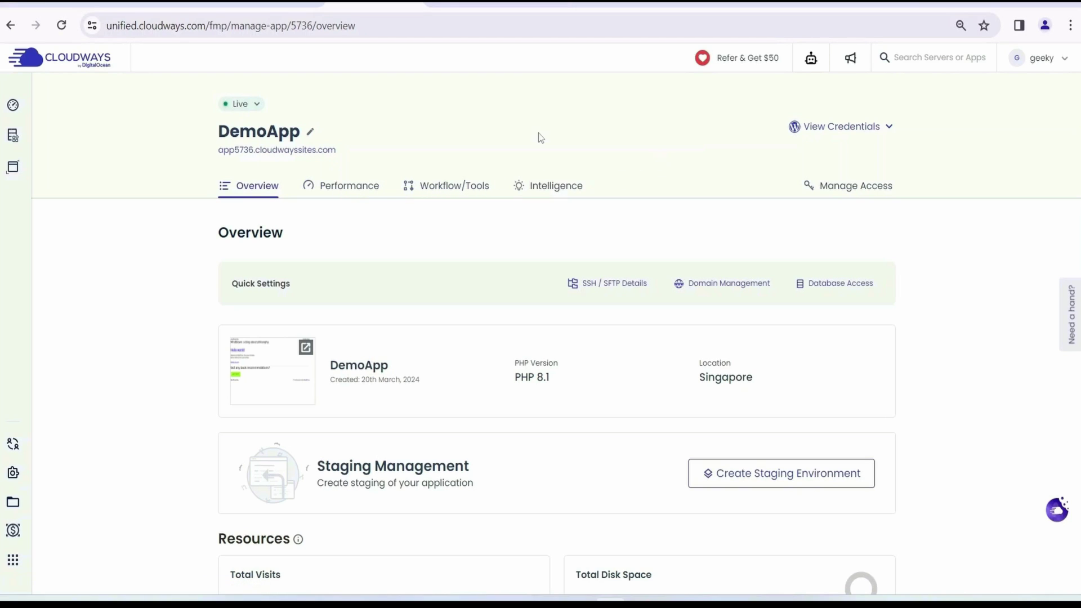
click(856, 190)
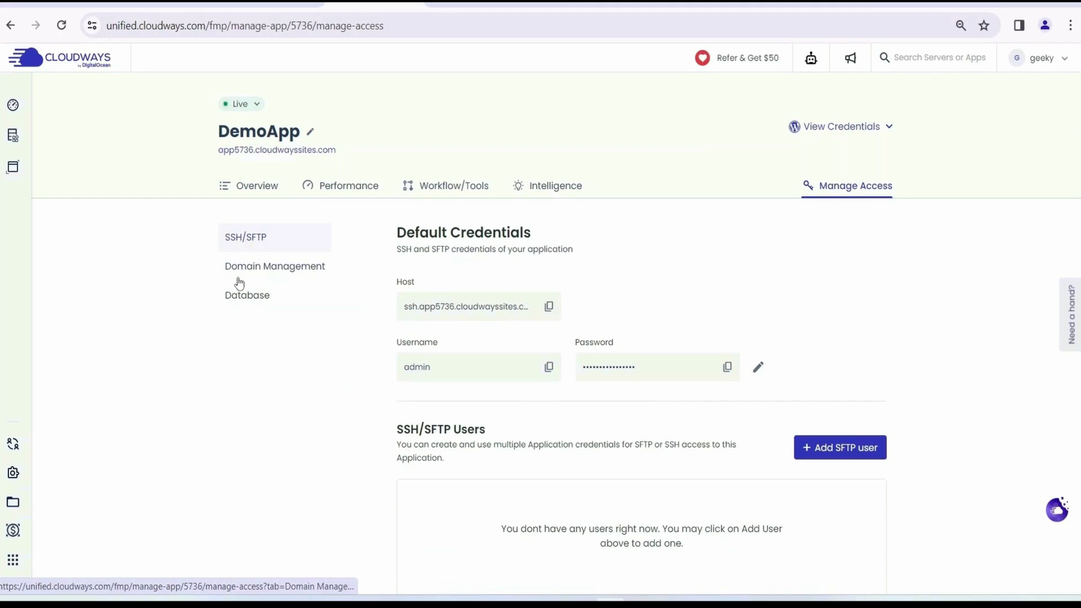
click(277, 266)
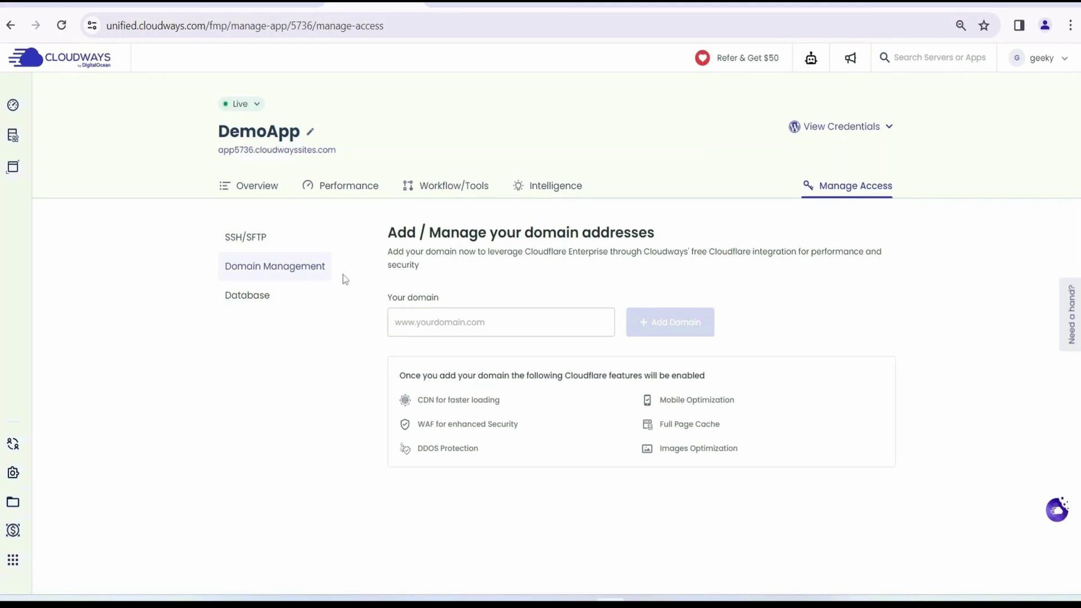
- View DemoApp's WordPress credentials, open its WordPress admin login page, and return to the Cloudways dashboard
click(882, 127)
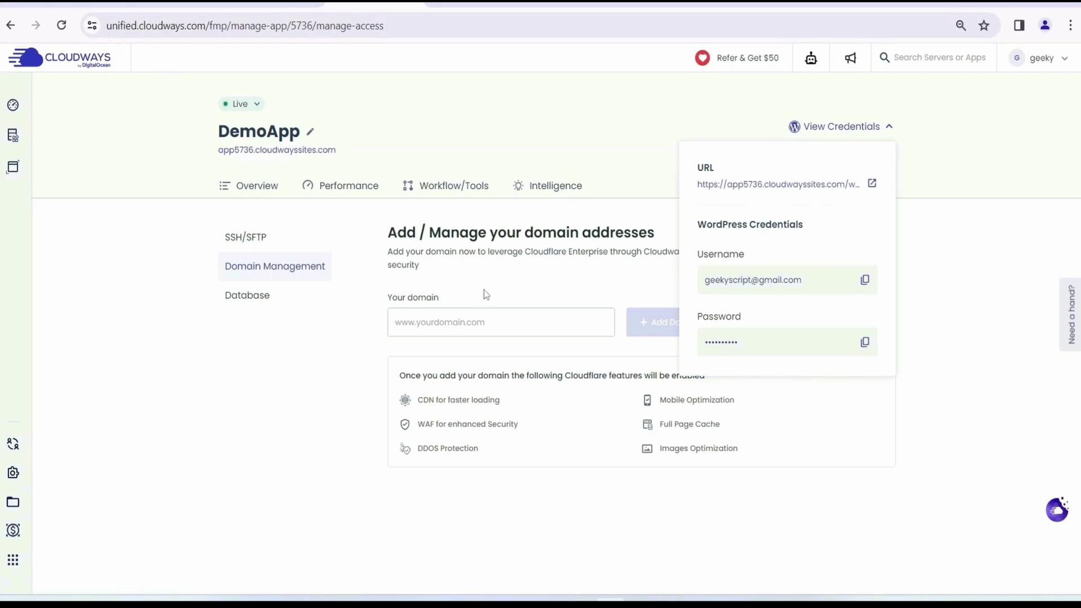
click(435, 330)
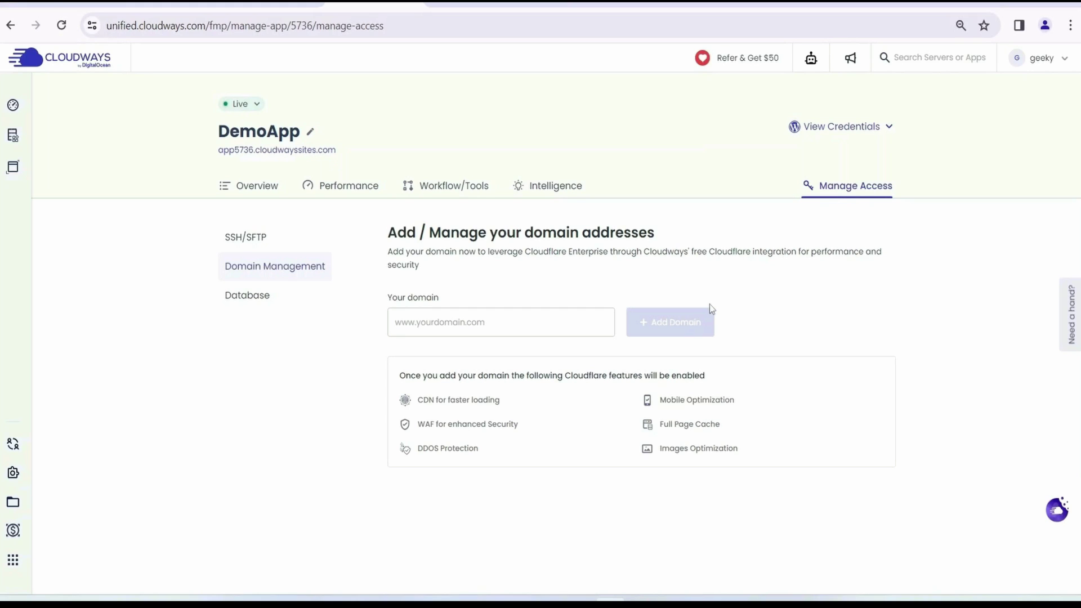
click(842, 126)
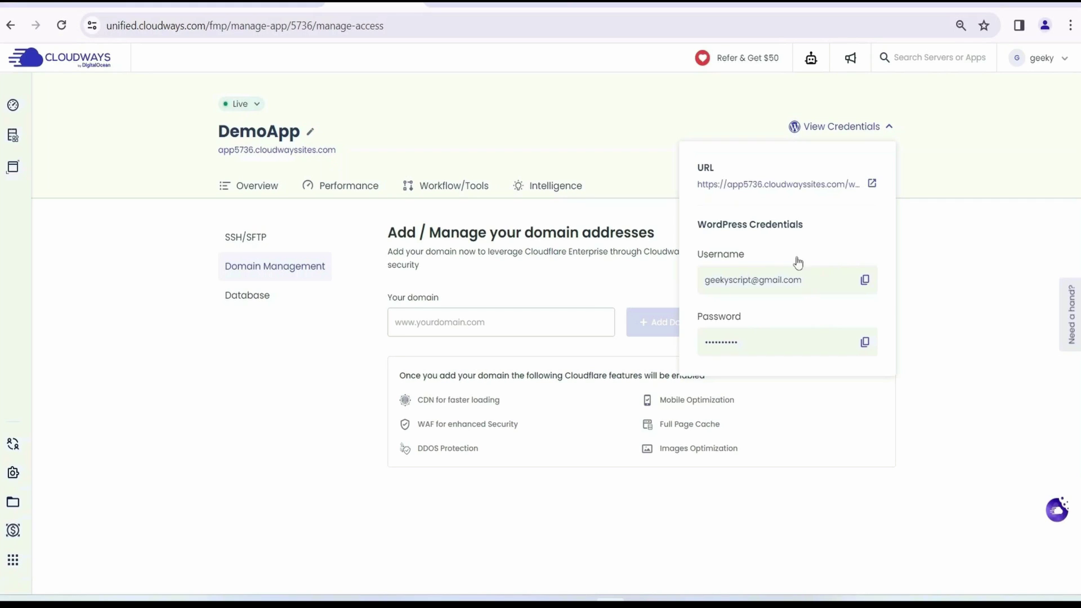
click(873, 184)
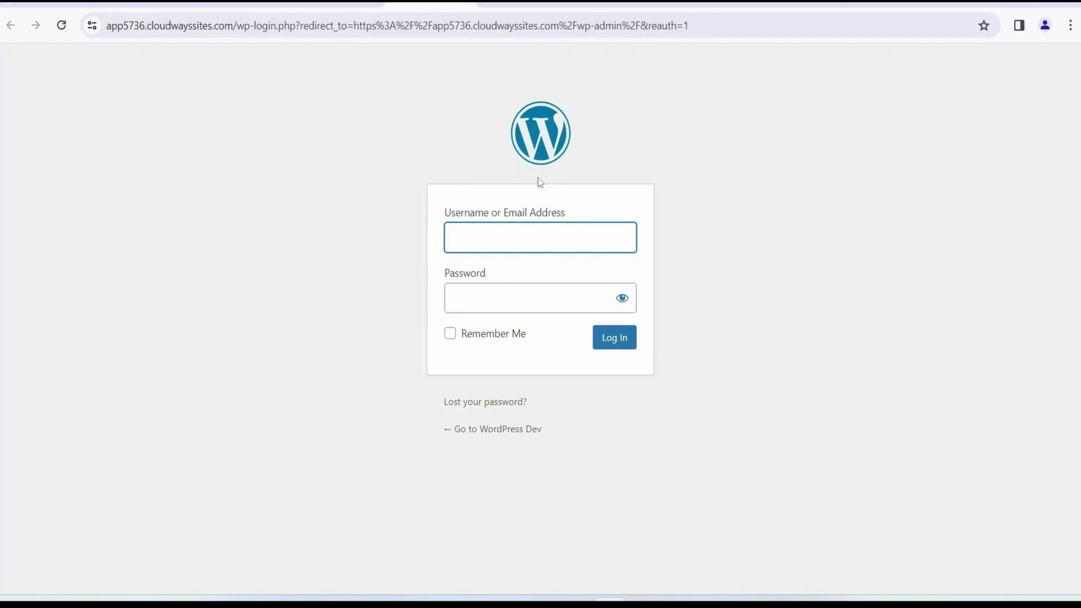
click(346, 5)
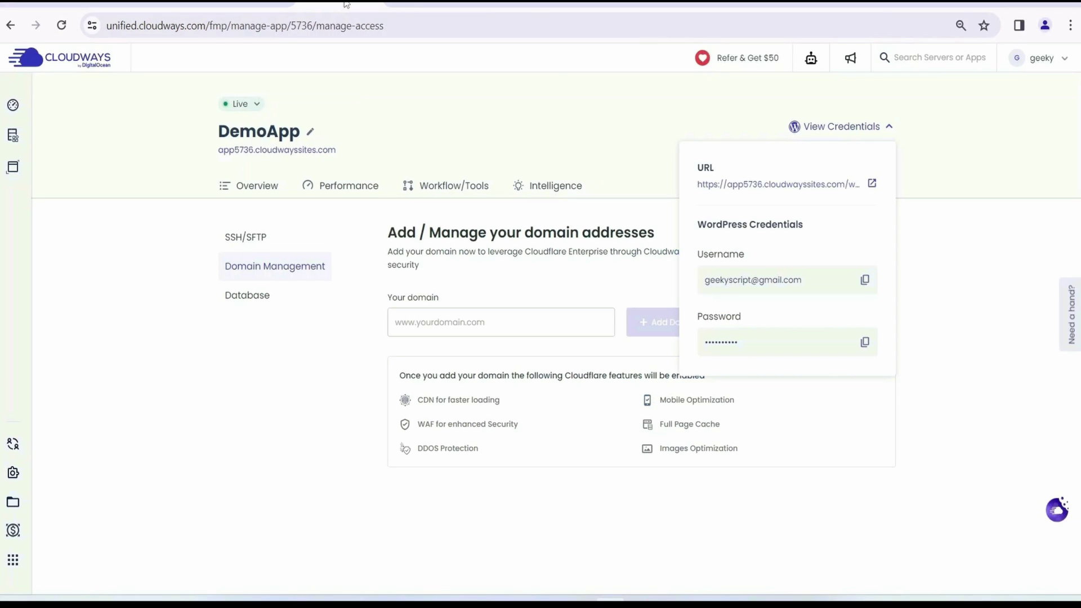
click(464, 127)
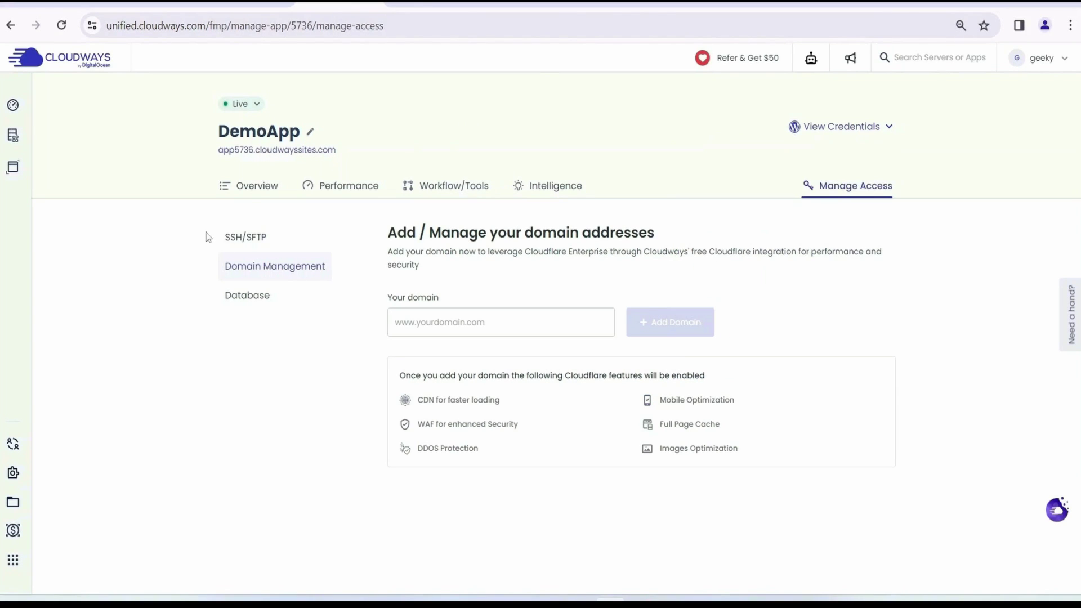
- Examine DemoApp's overview, including its PHP version and the staging management option
click(250, 197)
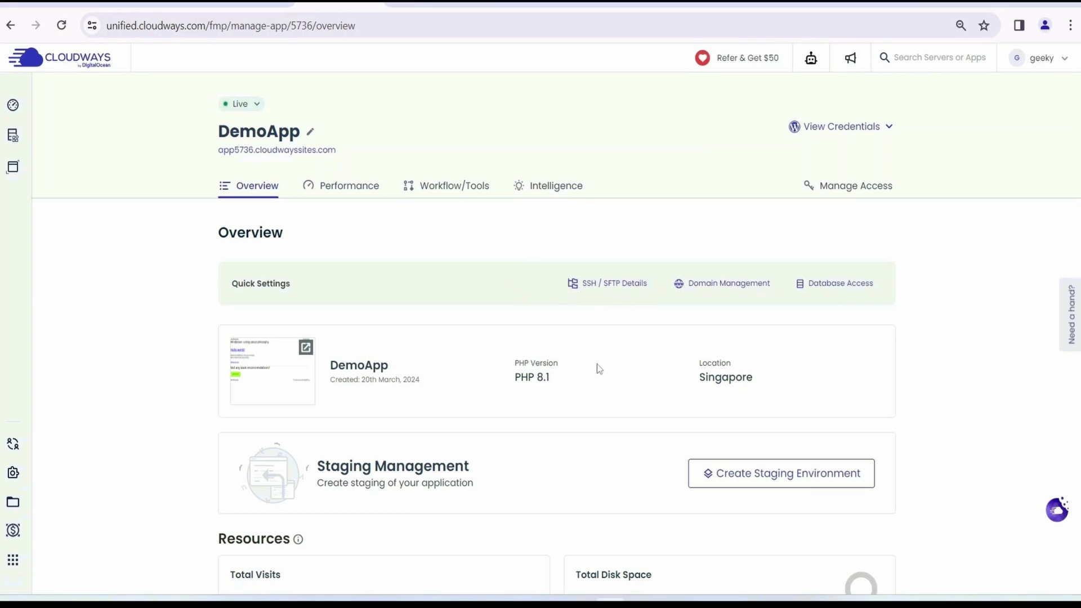
drag(514, 379, 574, 387)
click(565, 384)
scroll(566, 386, down, 3)
drag(312, 319, 700, 336)
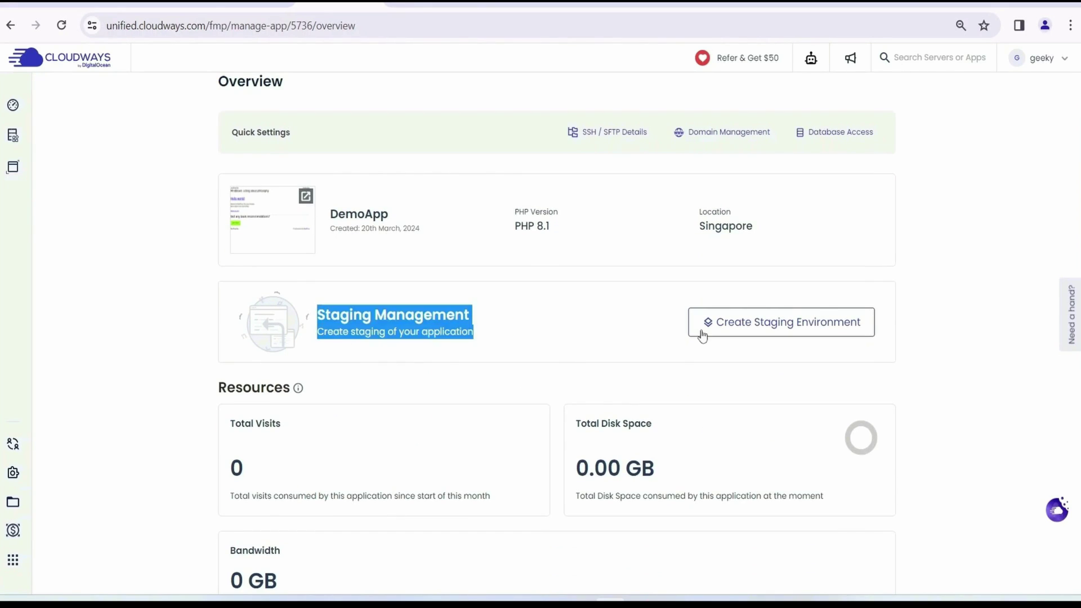
click(593, 333)
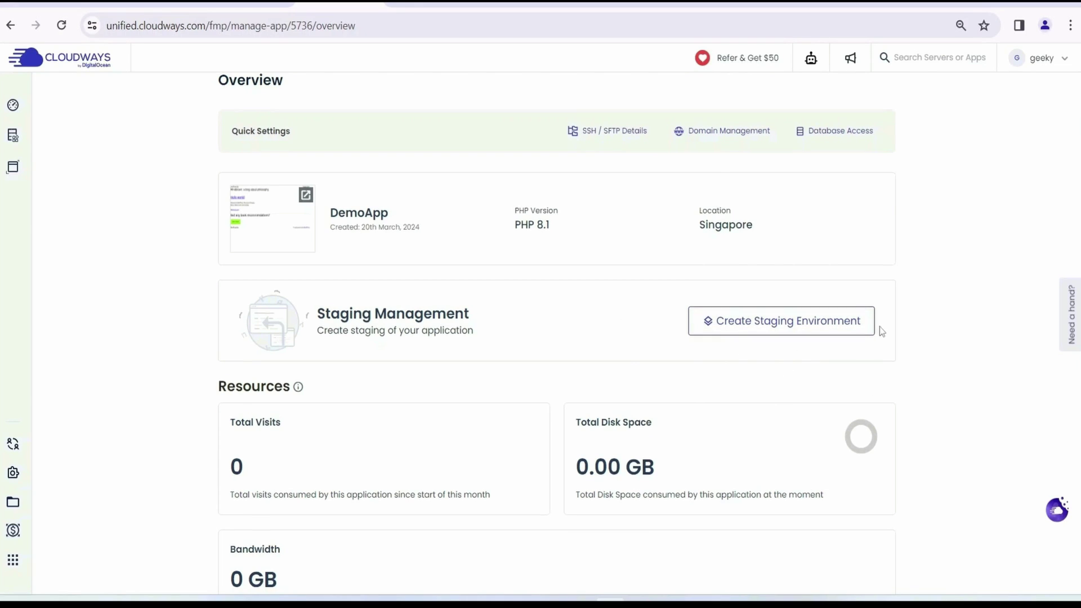
- Examine DemoApp's resource usage for total visits, disk space and bandwidth
scroll(867, 324, down, 4)
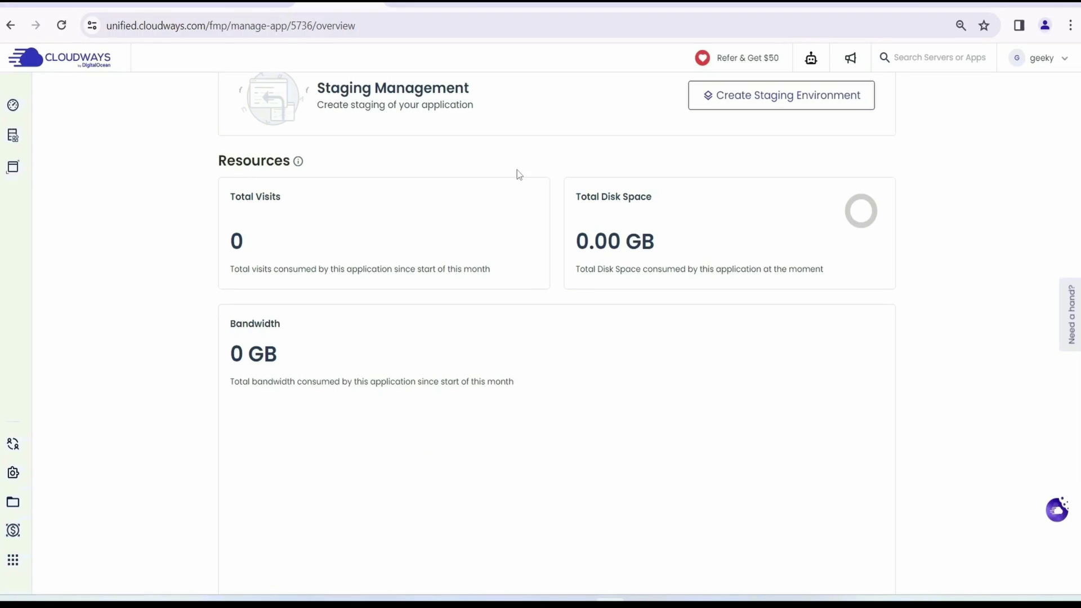
drag(252, 243, 180, 228)
click(415, 227)
drag(590, 241, 758, 246)
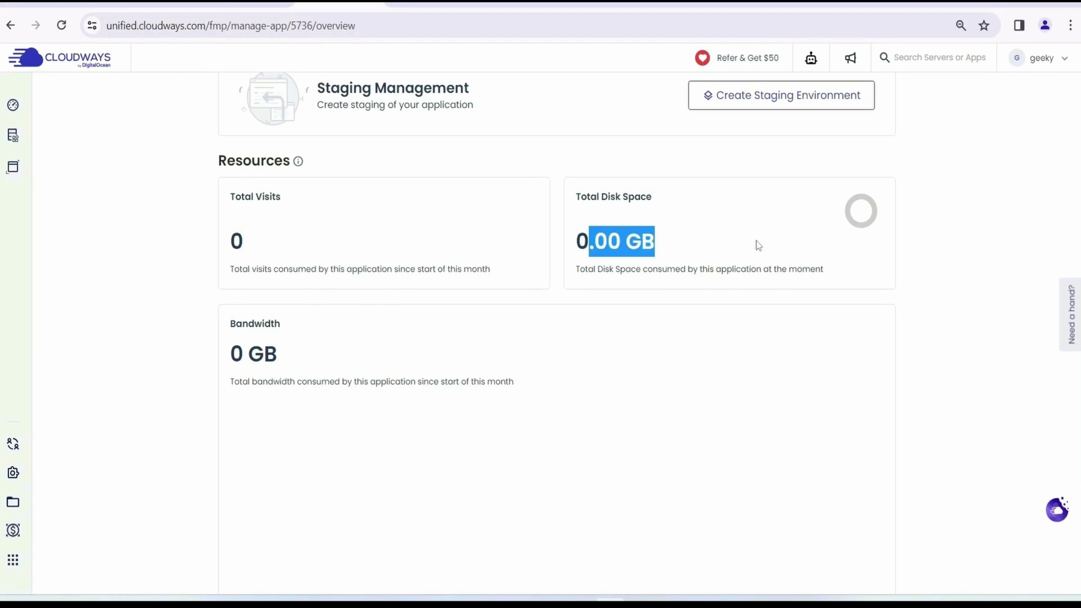
click(478, 370)
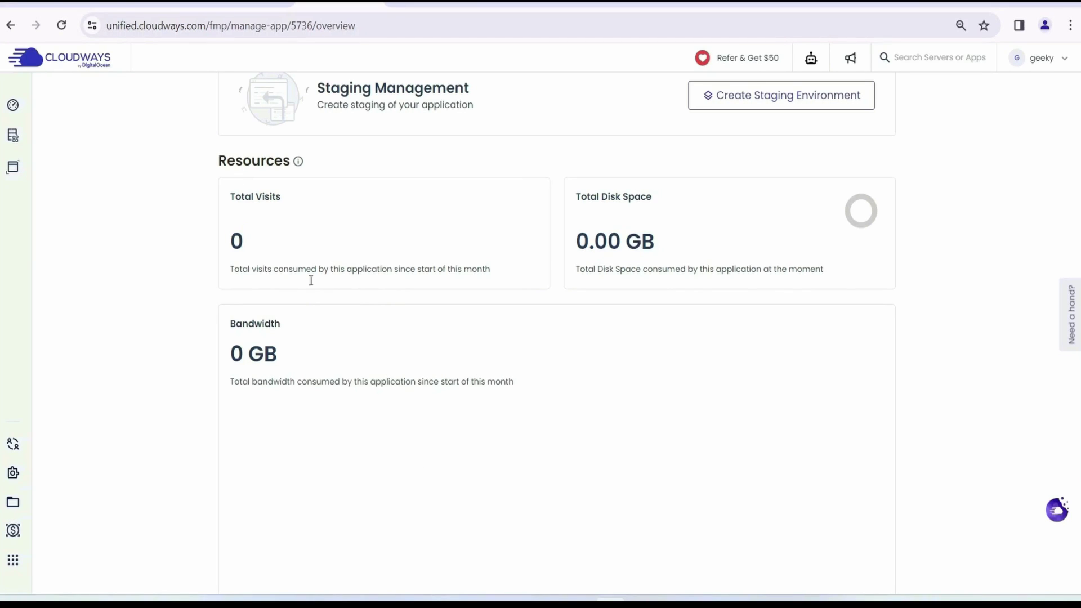
- View DemoApp's caching details under Performance and its Backup & Restore options under Workflow/Tools
scroll(529, 417, up, 7)
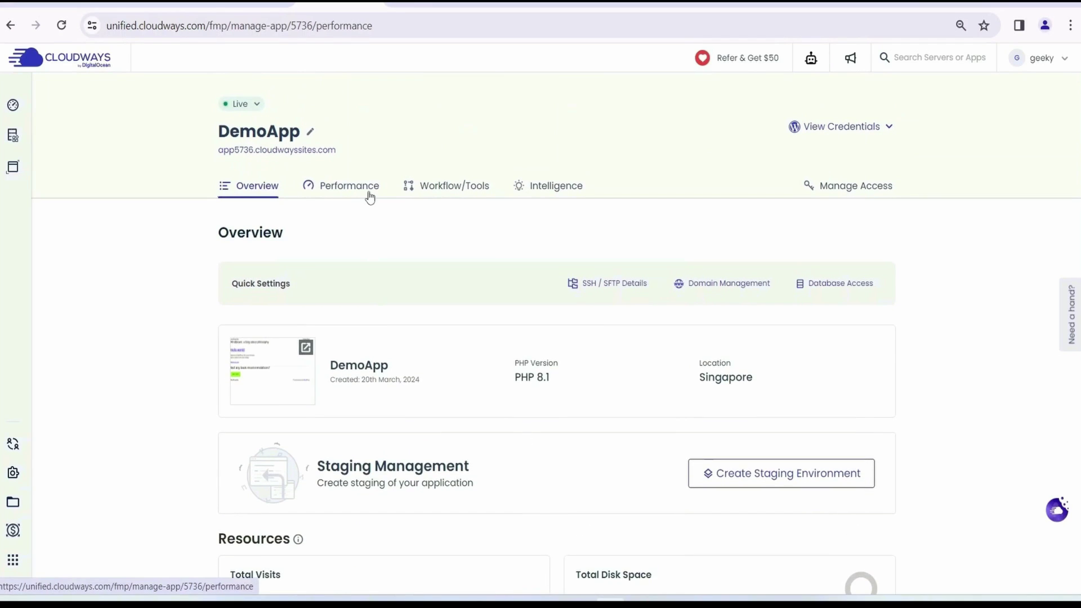
click(369, 193)
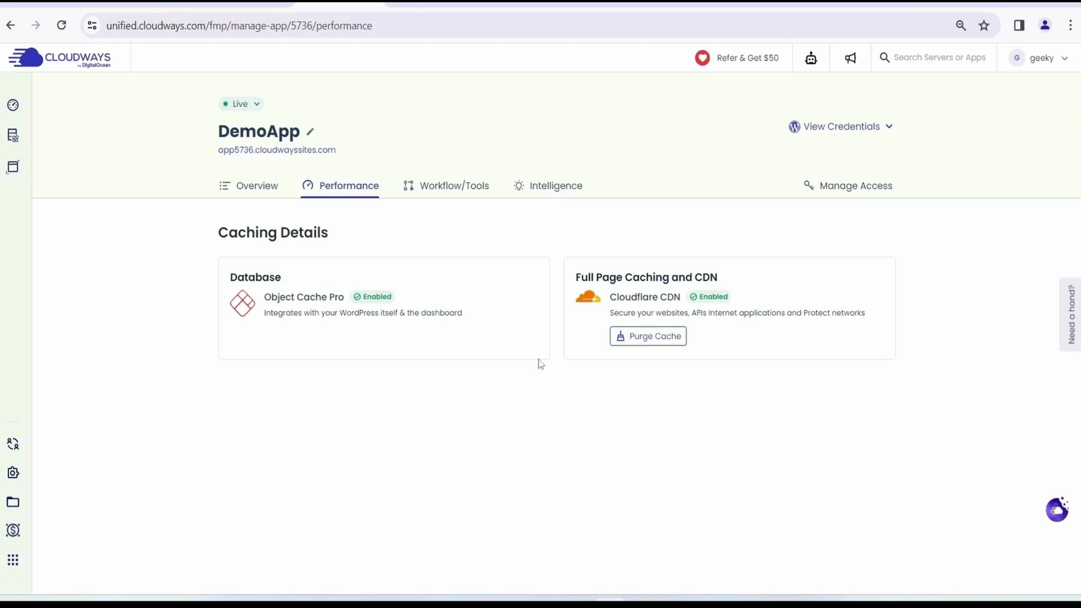
click(450, 201)
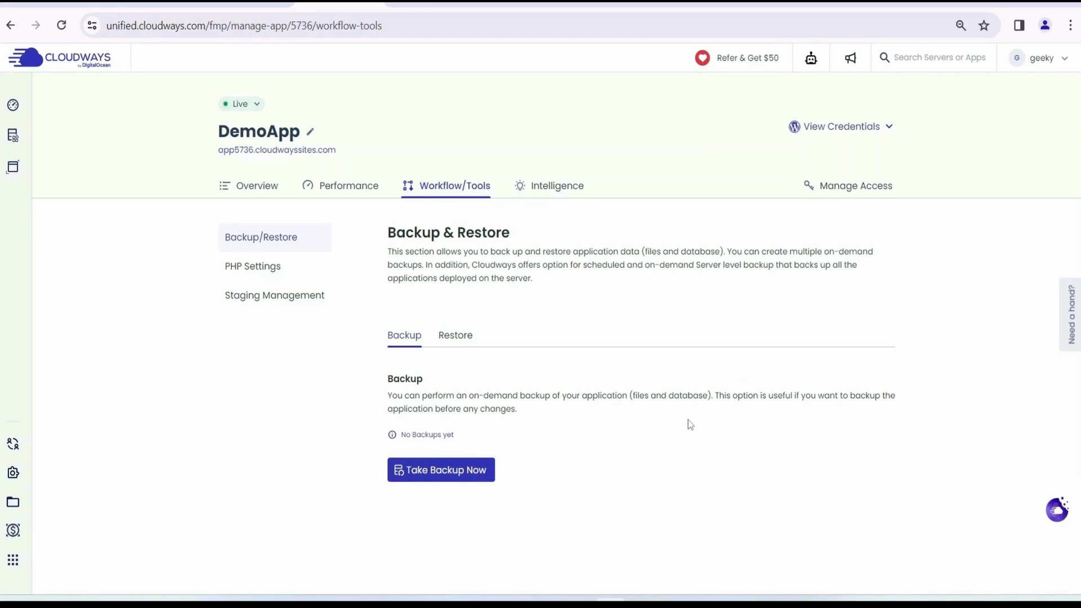
- Examine DemoApp's PHP settings, including the available PHP versions and the memory and execution time limits
click(269, 280)
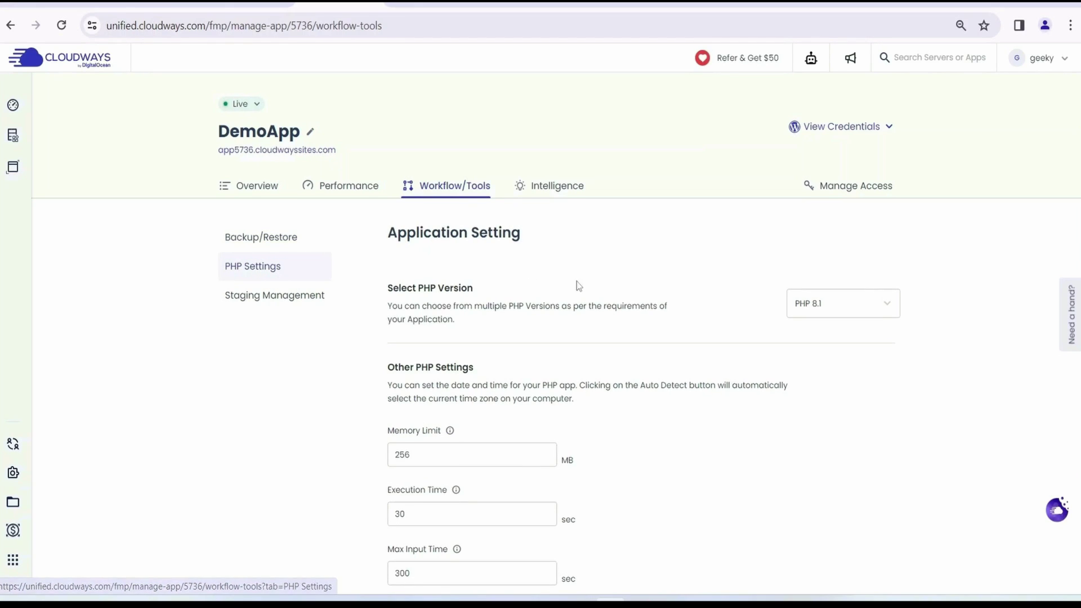
click(862, 312)
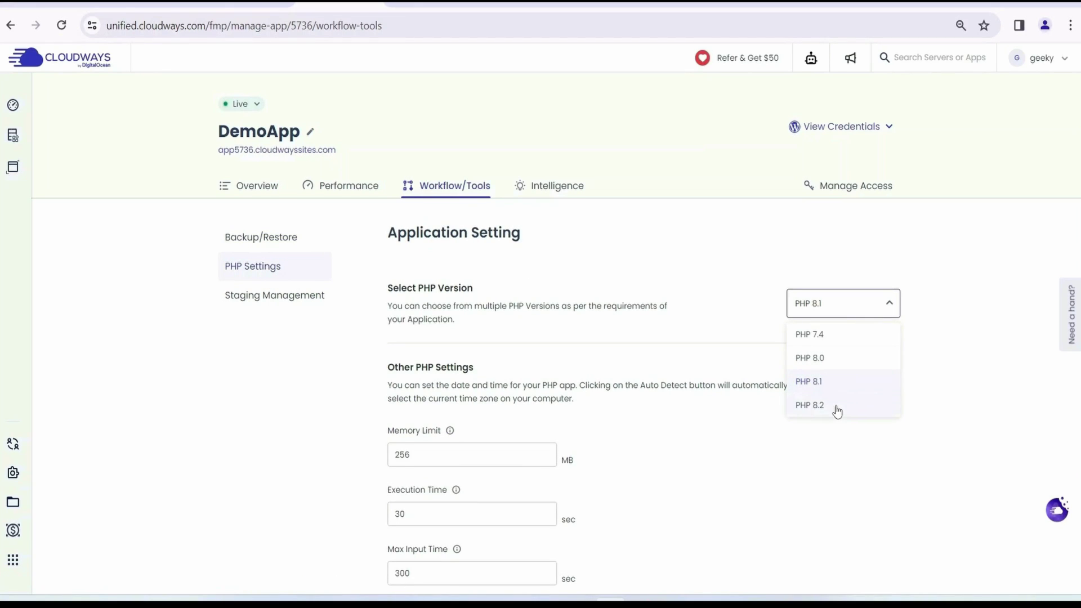
click(740, 470)
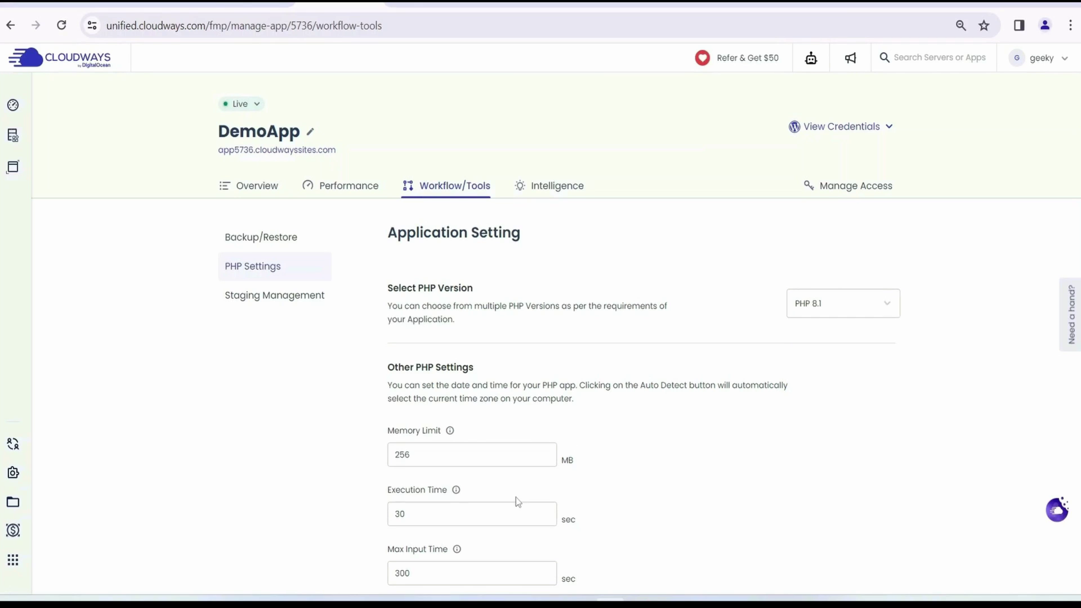
scroll(624, 444, down, 2)
scroll(624, 444, up, 2)
- View DemoApp's Staging Management section and its description of the staging environment
click(274, 295)
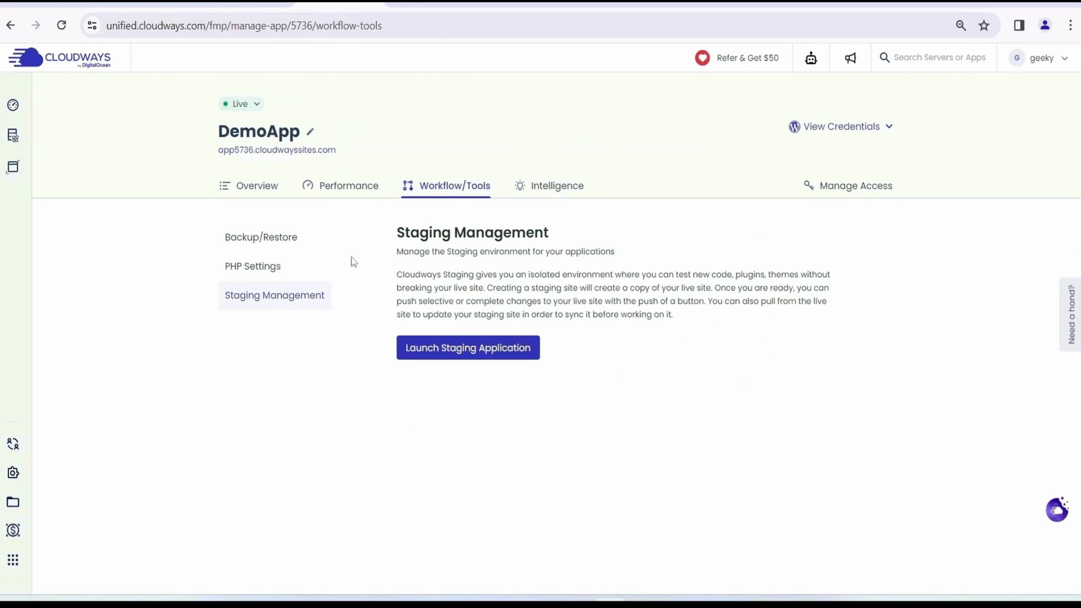
drag(456, 233, 648, 258)
click(561, 318)
- Examine DemoApp's access logs and error logs in the Intelligence Log Viewer
click(553, 195)
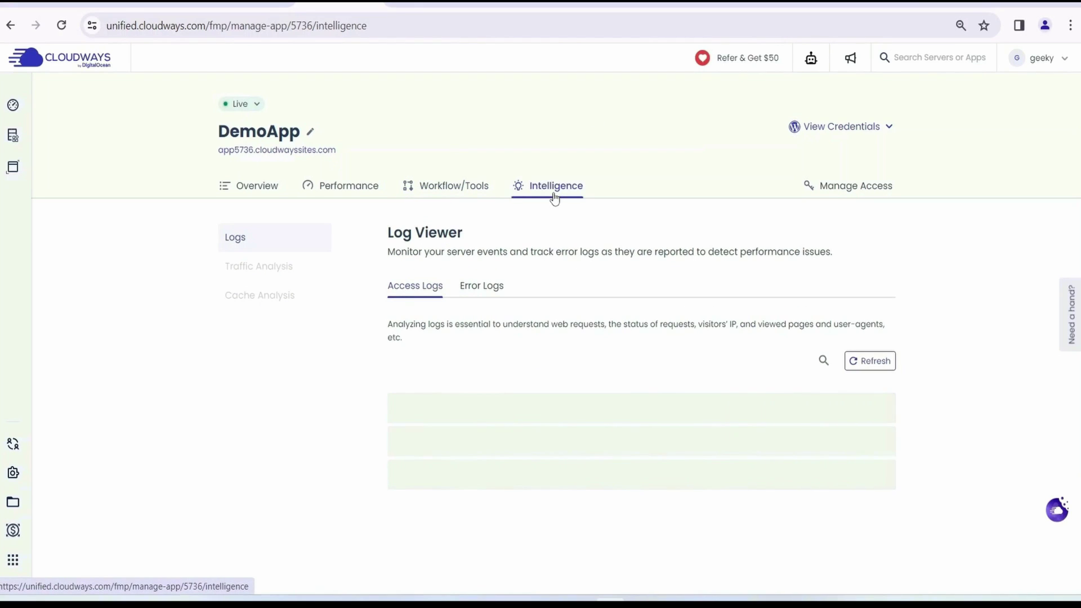
drag(406, 235, 514, 241)
click(558, 246)
scroll(603, 261, down, 4)
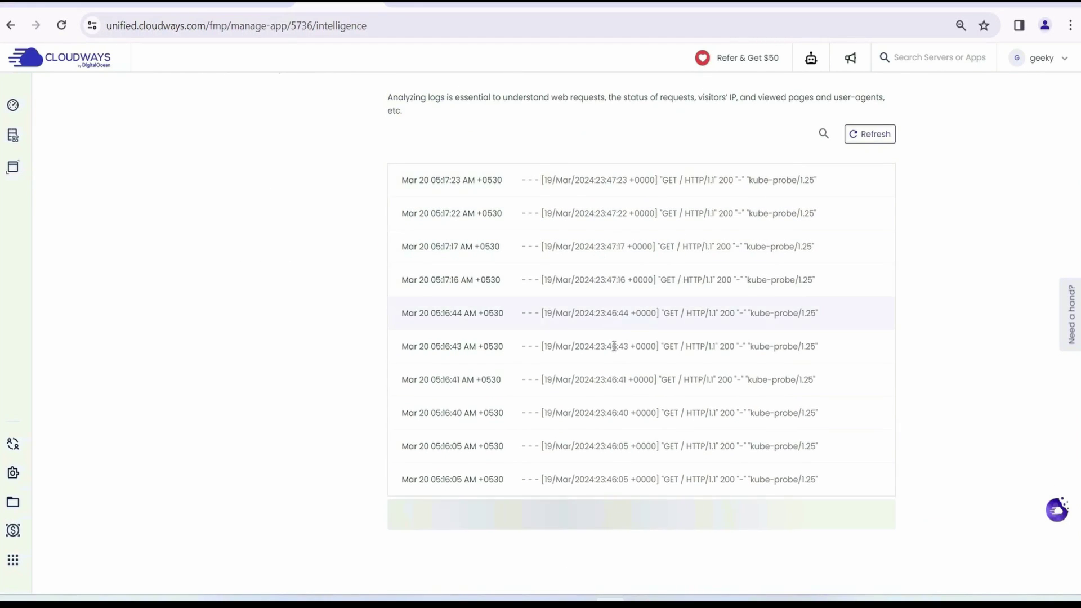
scroll(683, 516, up, 5)
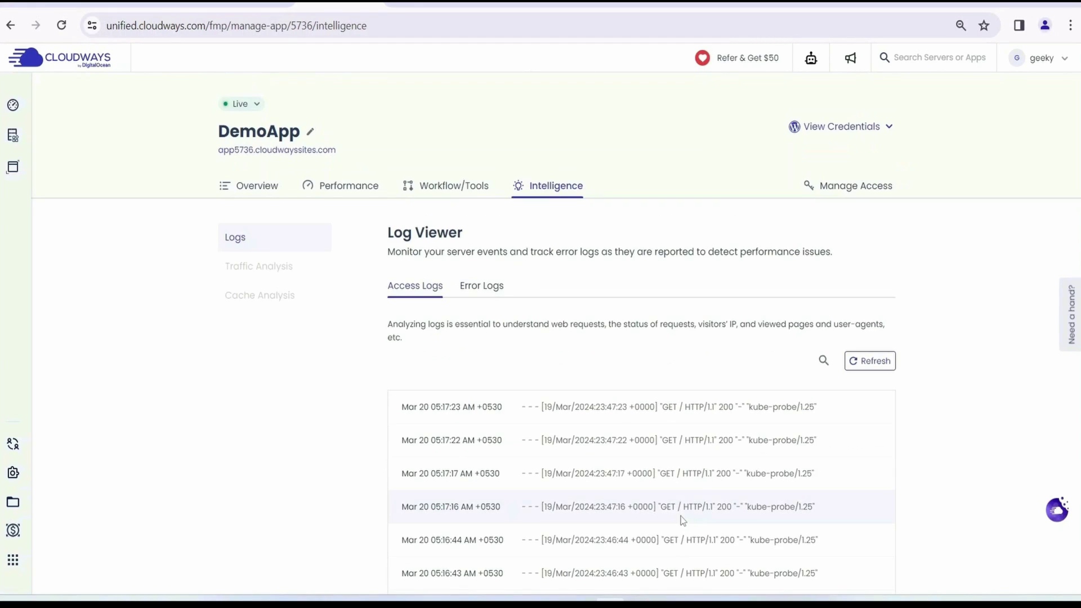
click(486, 289)
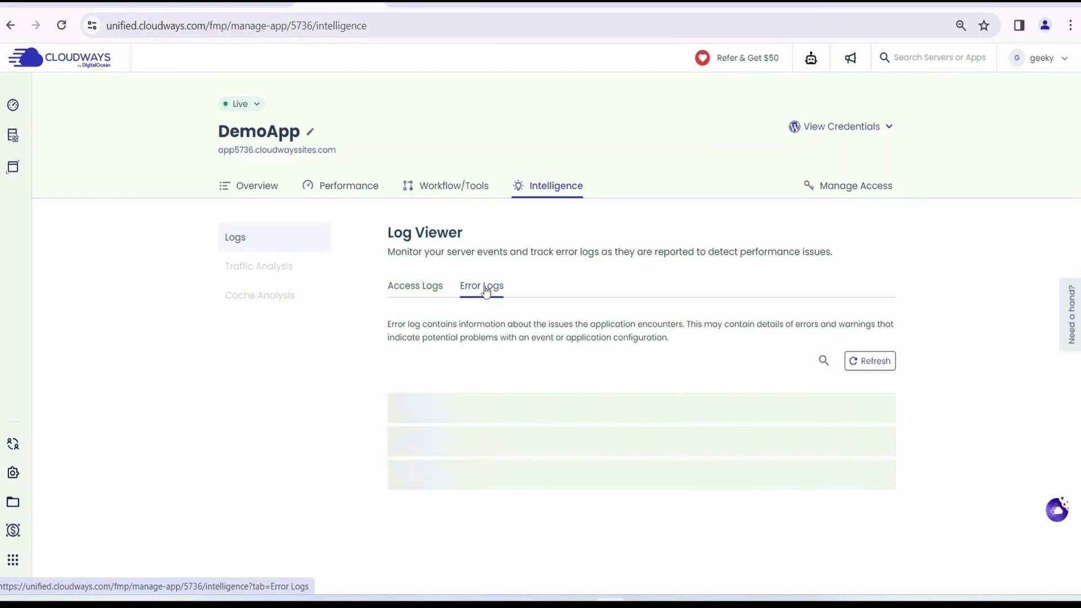
- Return to DemoApp's overview, then open the full list of Autonomous applications from the Cloudways dashboard
click(235, 188)
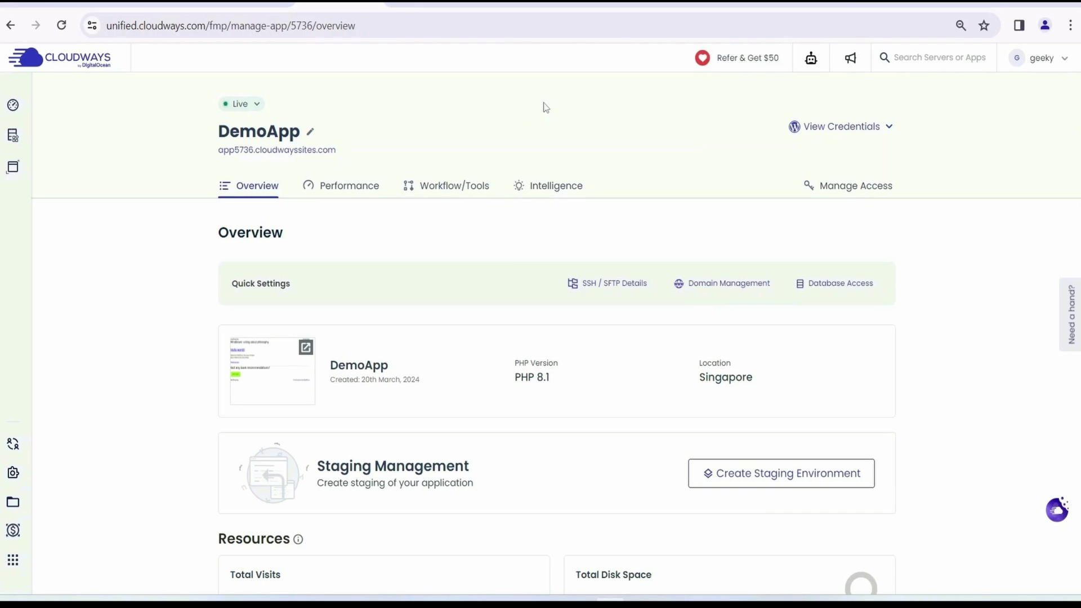
mouse_move(34, 141)
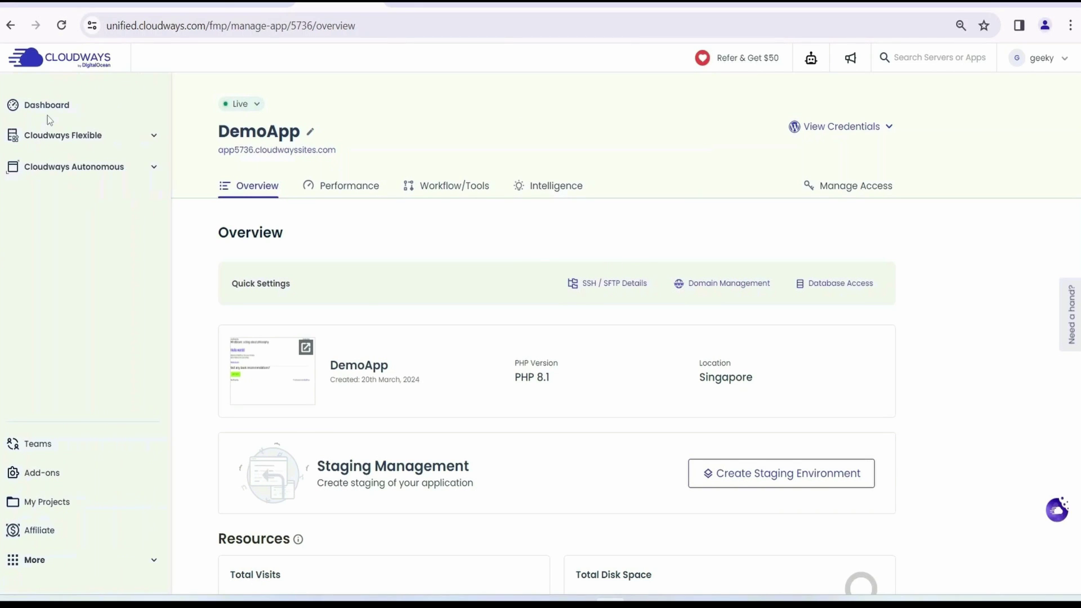
click(48, 113)
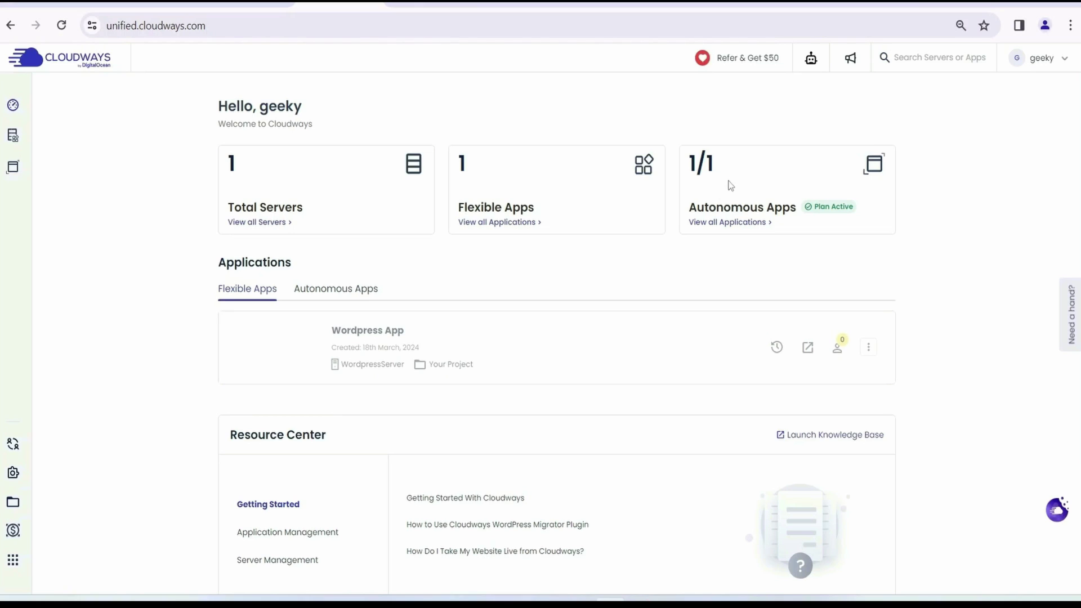
click(726, 222)
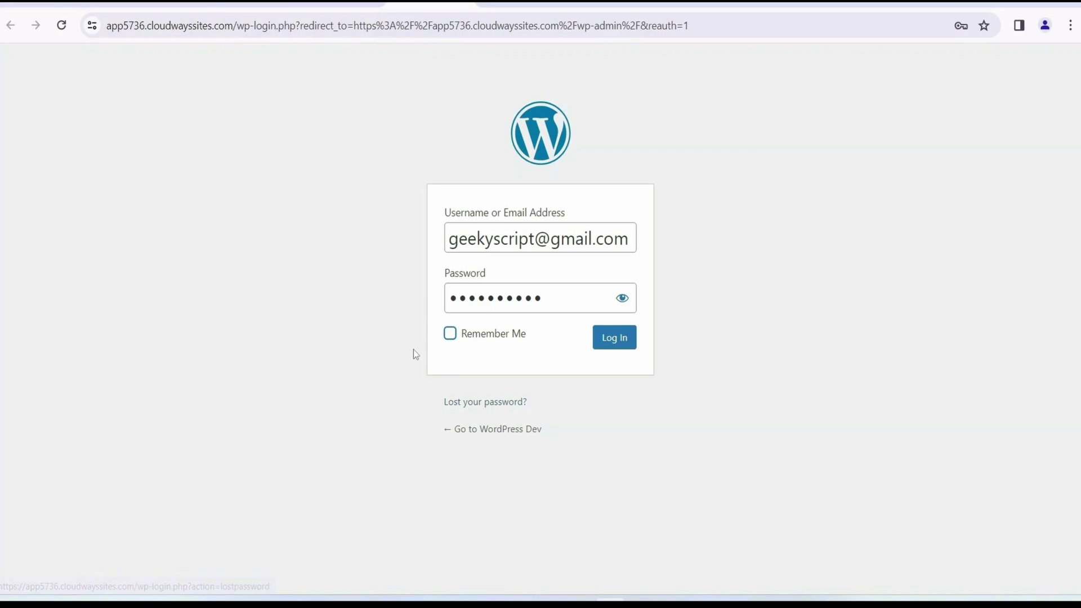
- Log in to DemoApp's WordPress admin with Remember Me enabled and look over its dashboard
click(476, 337)
click(599, 342)
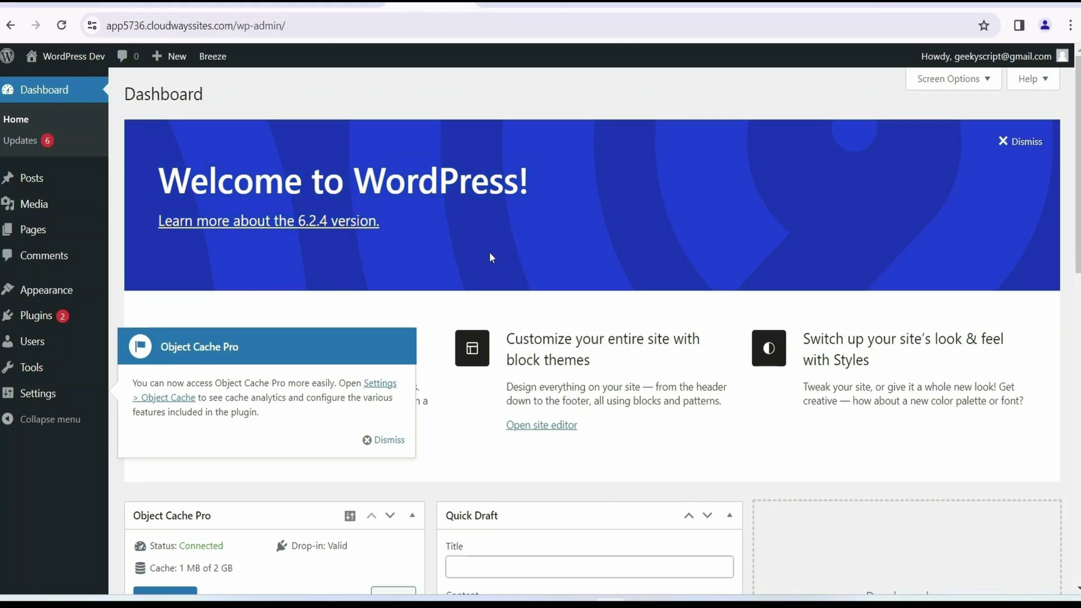
scroll(489, 252, down, 4)
- Search for "cloudways" on WordPress's Add Plugins page and select the Cloudways WordPress Migrator plugin
mouse_move(29, 316)
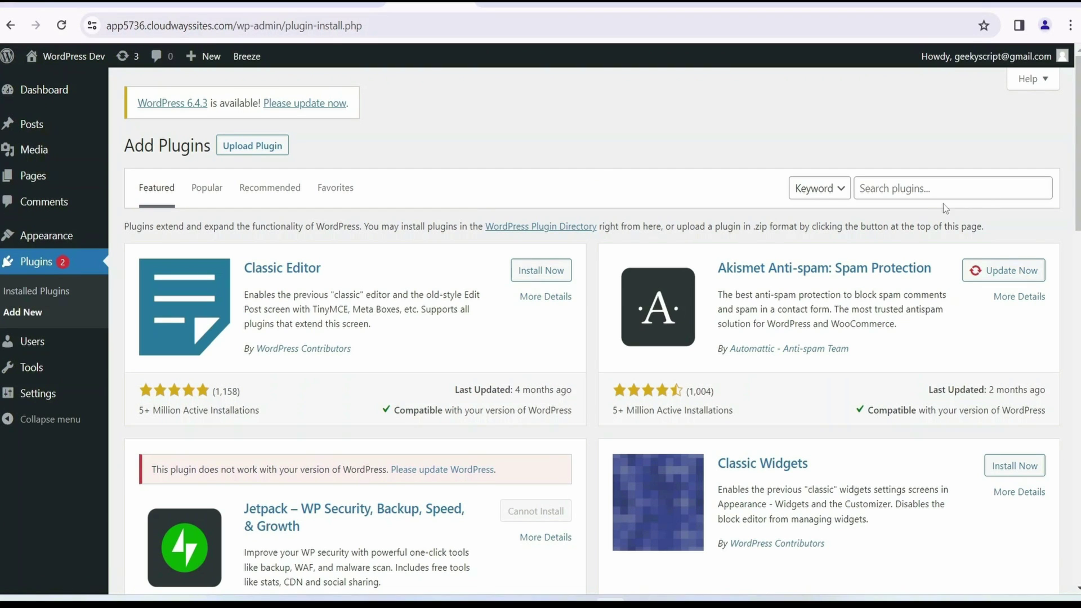
click(932, 191)
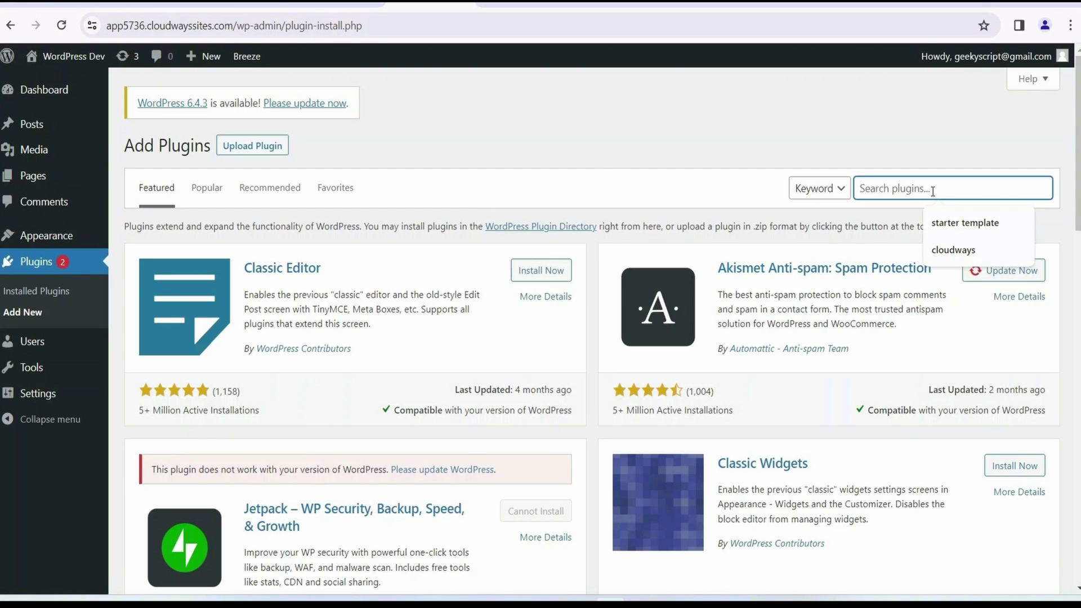
text(clou)
click(953, 222)
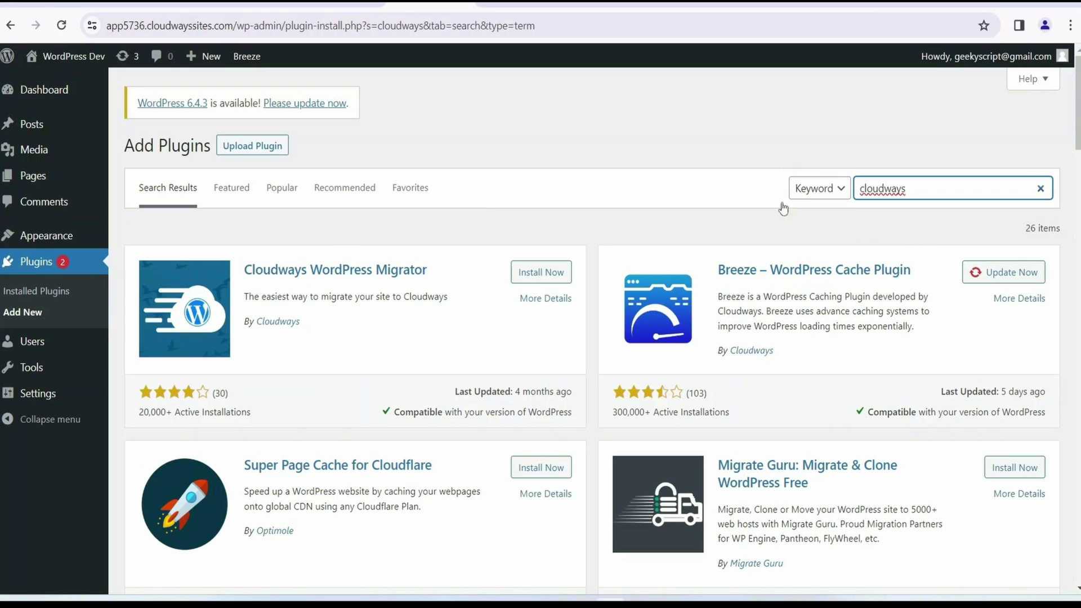
click(336, 272)
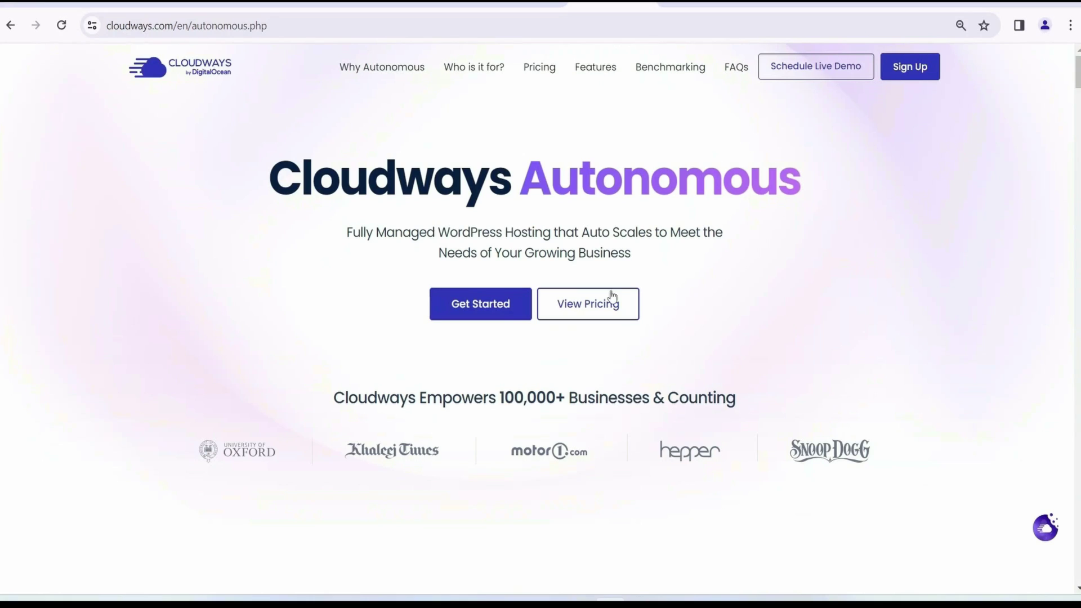
- View the pricing plans on the Cloudways Autonomous website
click(612, 297)
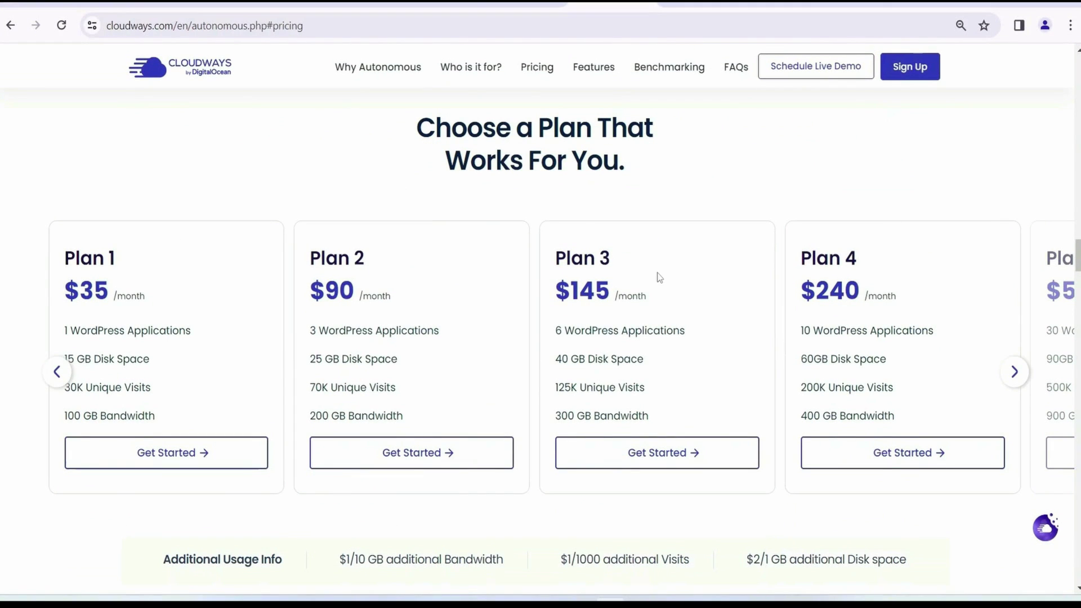